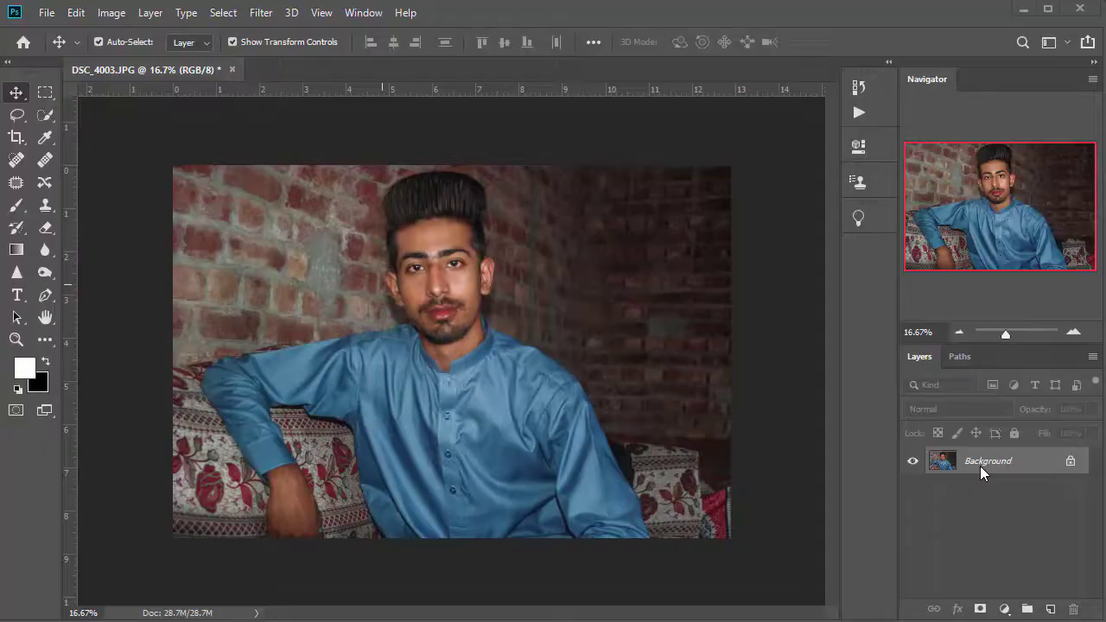
# Duplicate the Background portrait as Layer 1 with Ctrl+J.
pyautogui.hotkey('ctrl', 'j')
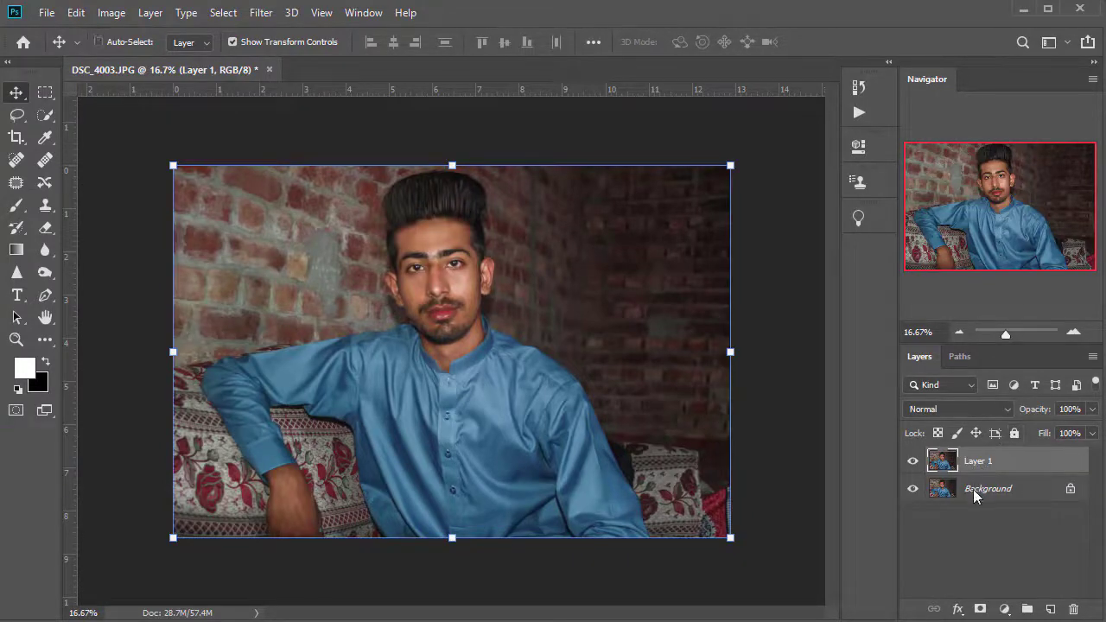
pyautogui.hotkey('ctrl', 'shift', 'a')
# Grade Layer 1 in Camera Raw: Highlights -43, Shadows +16, Whites -5, Blacks +2, Exposure +0.20, Contrast +1, Clarity +2.
pyautogui.moveTo(444, 304); pyautogui.dragTo(490, 391)
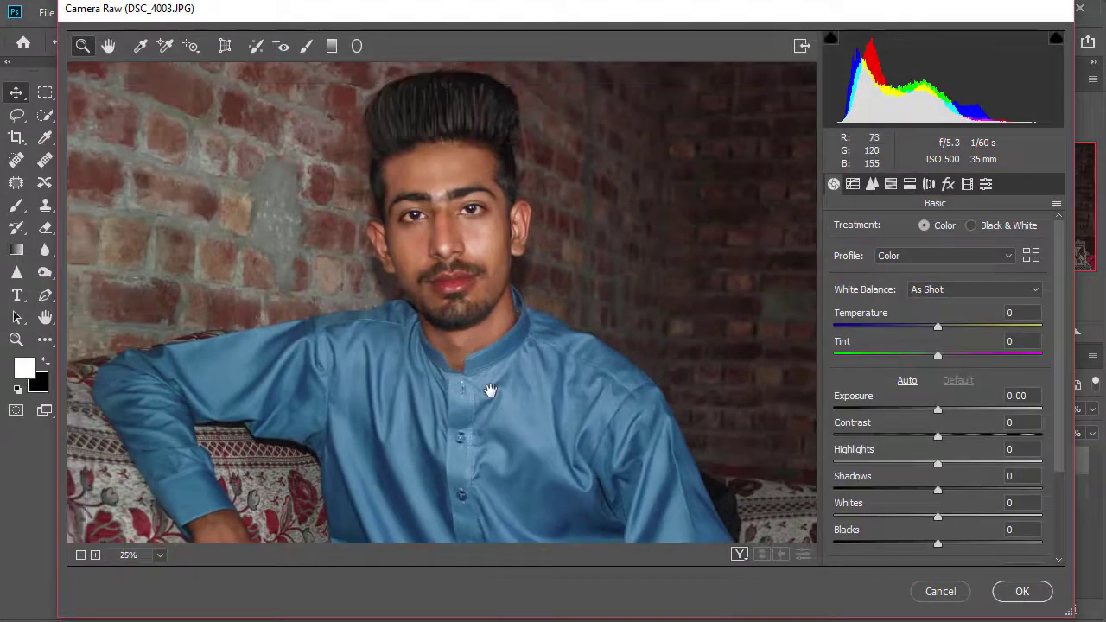
pyautogui.hotkey('ctrl', '+')
pyautogui.moveTo(938, 463); pyautogui.dragTo(893, 463)
pyautogui.click(954, 490)
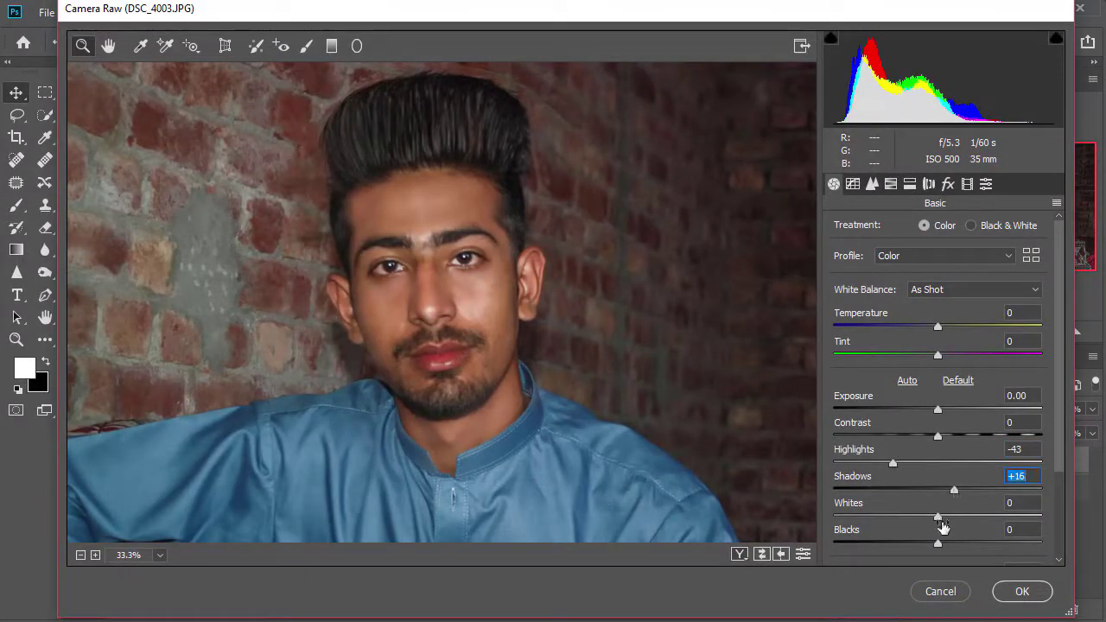
pyautogui.moveTo(938, 516); pyautogui.dragTo(941, 545)
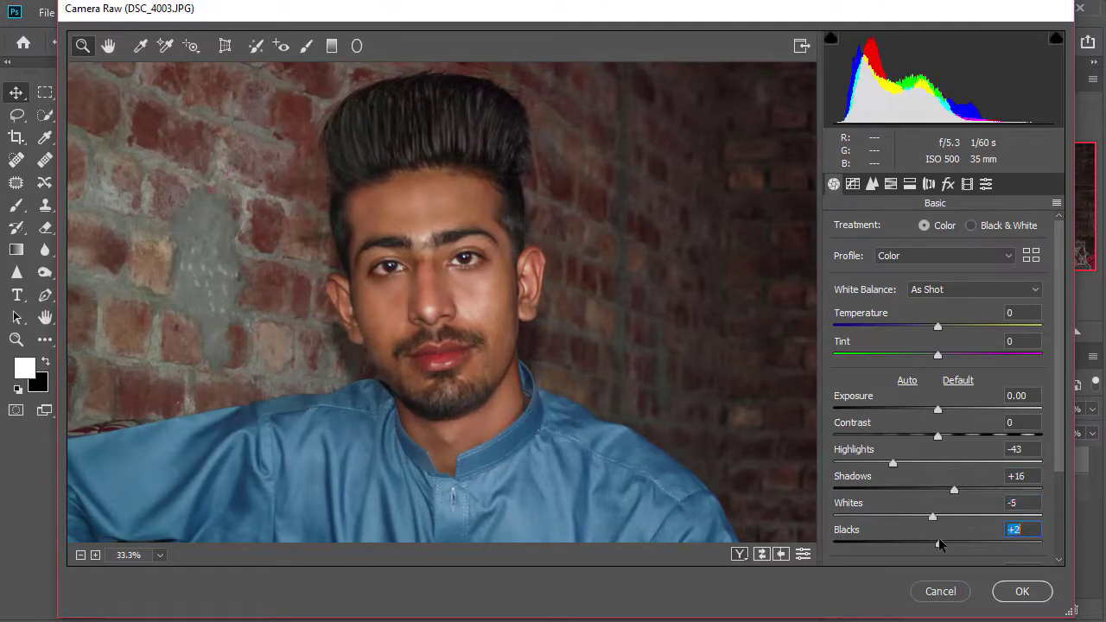
pyautogui.moveTo(938, 410); pyautogui.dragTo(943, 410)
pyautogui.click(939, 434)
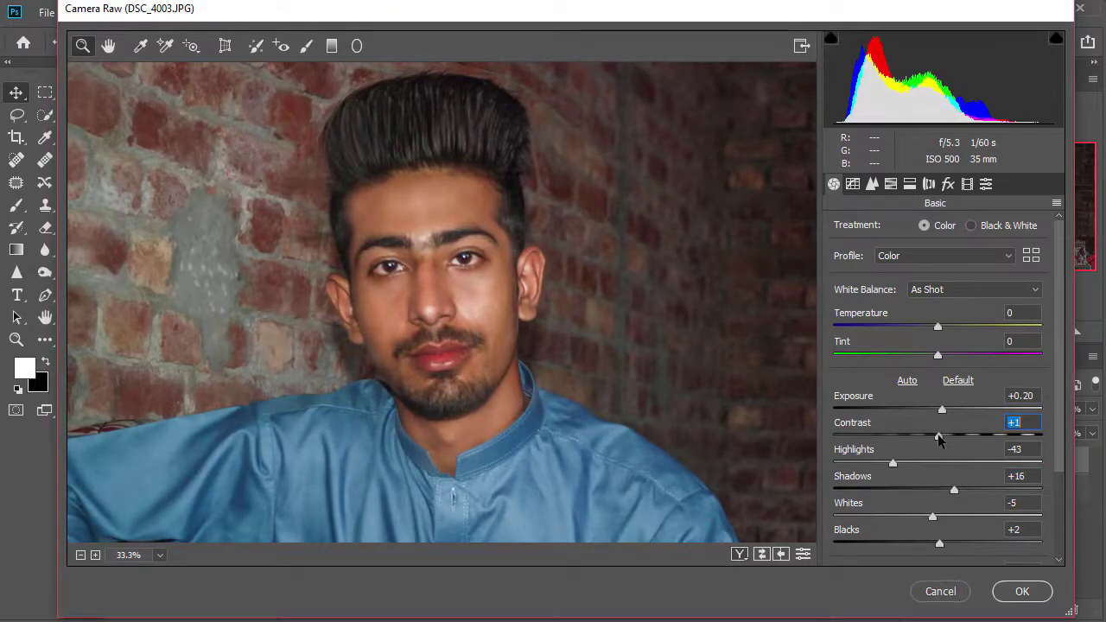
pyautogui.scroll(-3, 949, 497)
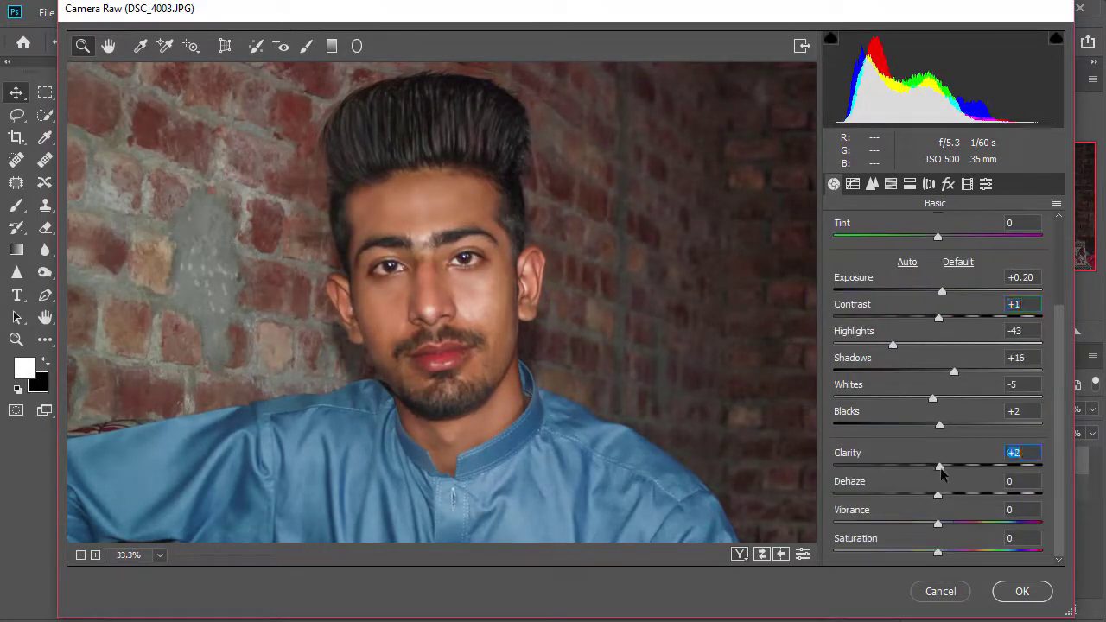
pyautogui.click(1022, 592)
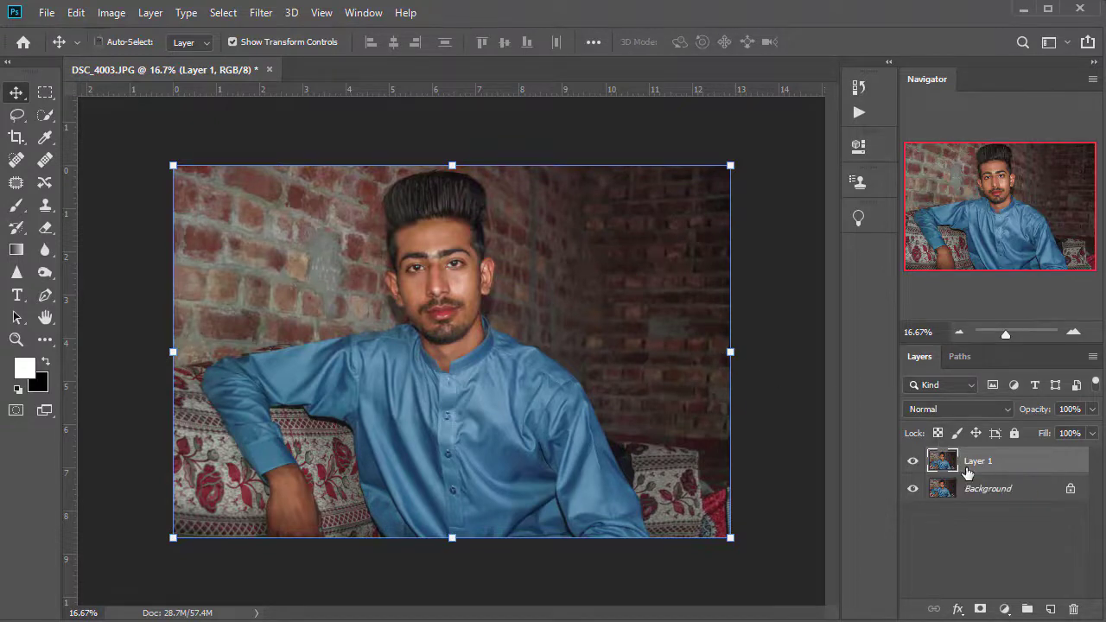
pyautogui.press('ctrl')
pyautogui.click(44, 114)
pyautogui.click(16, 93)
pyautogui.hotkey('ctrl', 'l')
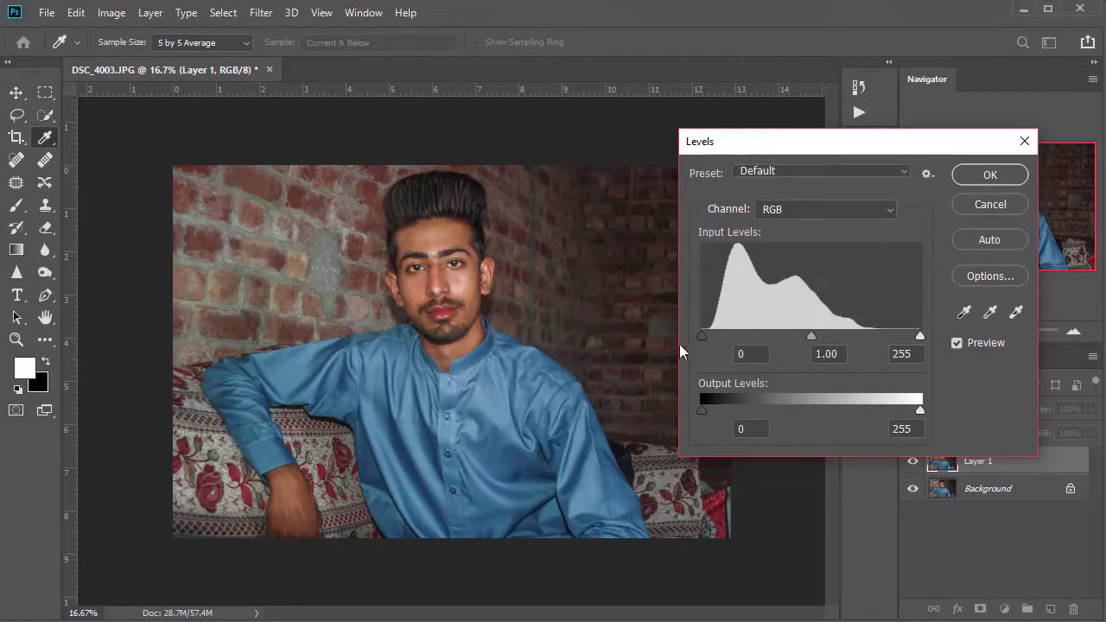
pyautogui.moveTo(701, 334); pyautogui.dragTo(703, 334)
pyautogui.click(957, 177)
pyautogui.press('v')
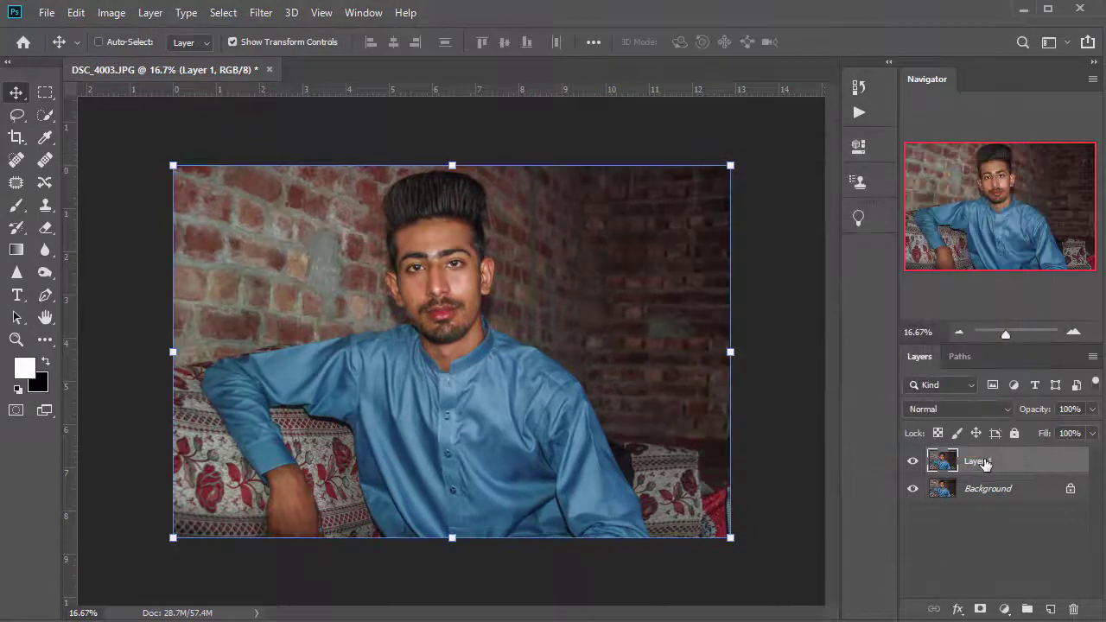
# Duplicate Layer 1 and name the two layers SKin' and Texture.
pyautogui.hotkey('ctrl', 'j')
pyautogui.doubleClick(980, 490)
pyautogui.write('SKin')
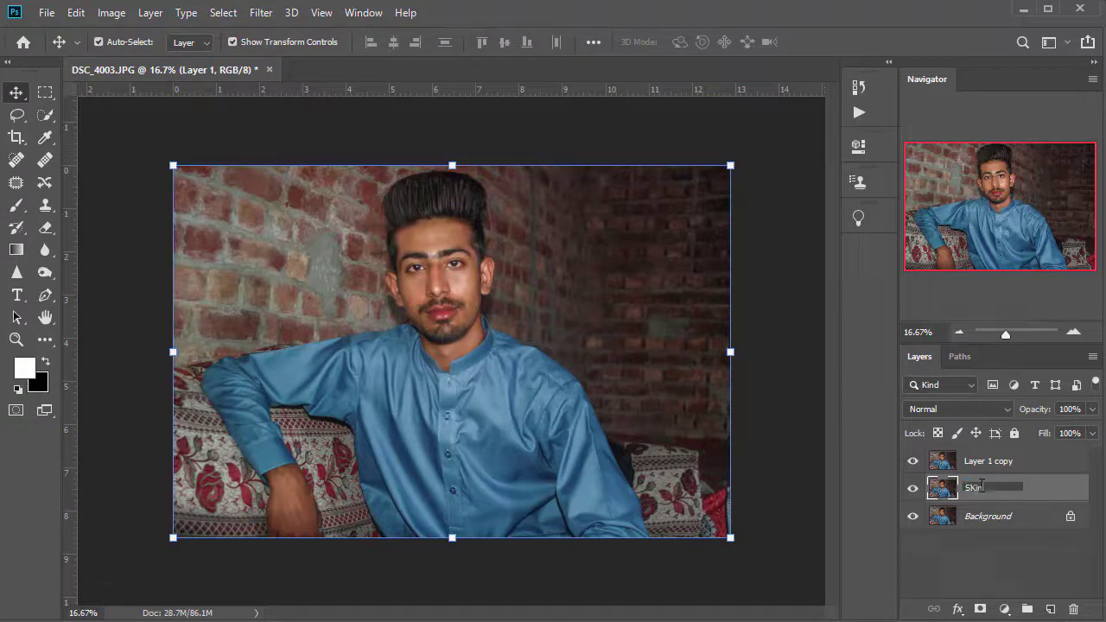
pyautogui.press('Return')
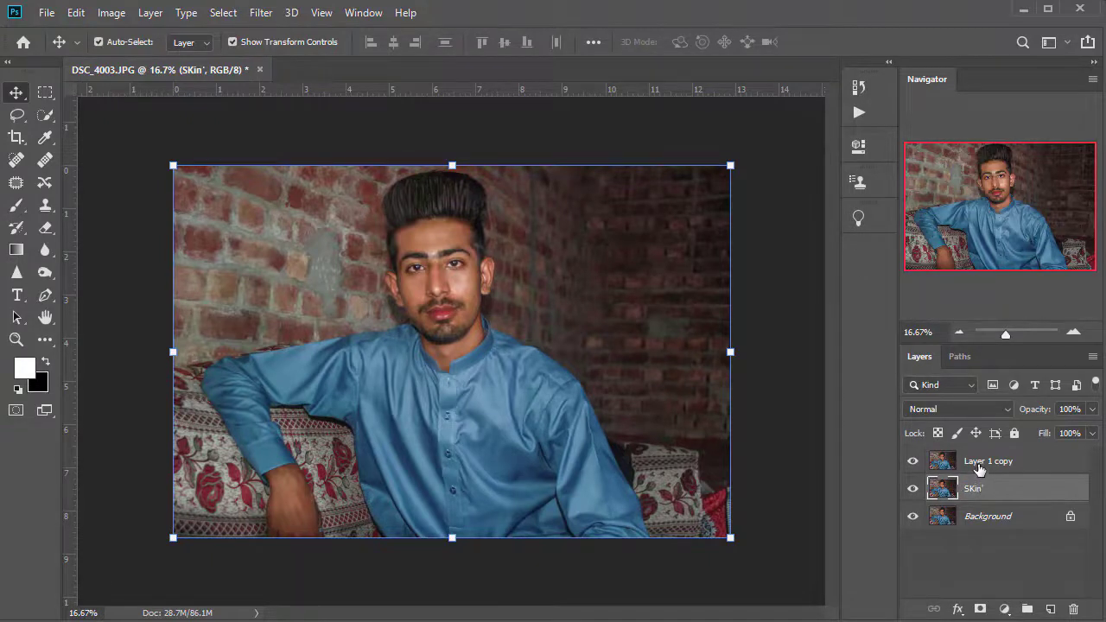
pyautogui.doubleClick(979, 465)
pyautogui.write('Texture')
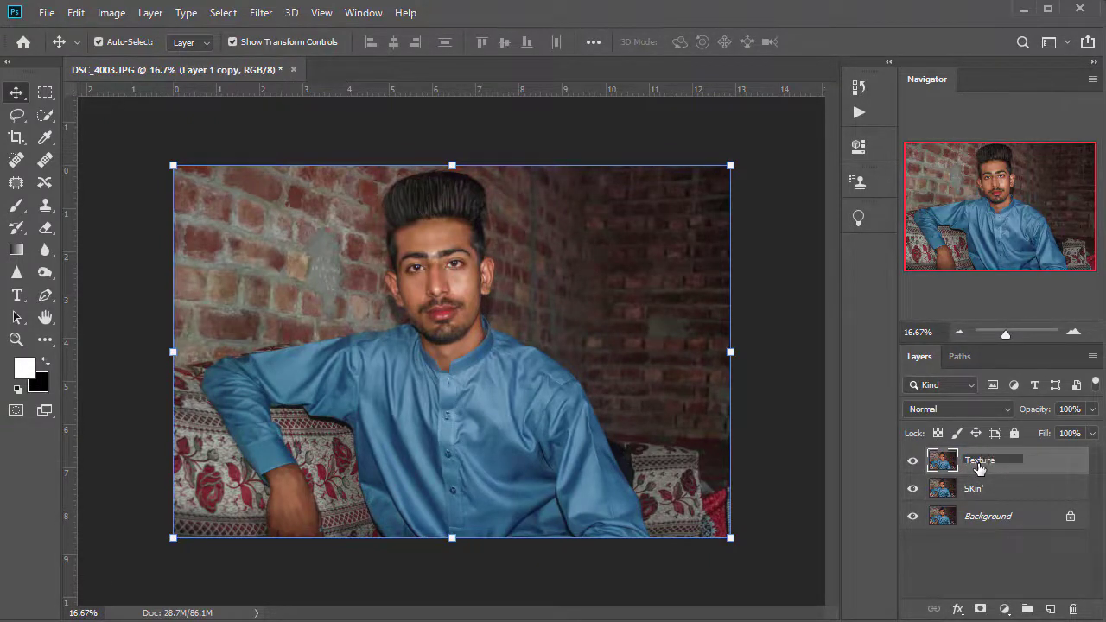
pyautogui.press('Return')
# Group Texture and SKin' into Group 1, with SKin' as the active layer.
pyautogui.keyDown('shift'); pyautogui.click(970, 495); pyautogui.keyUp('shift')
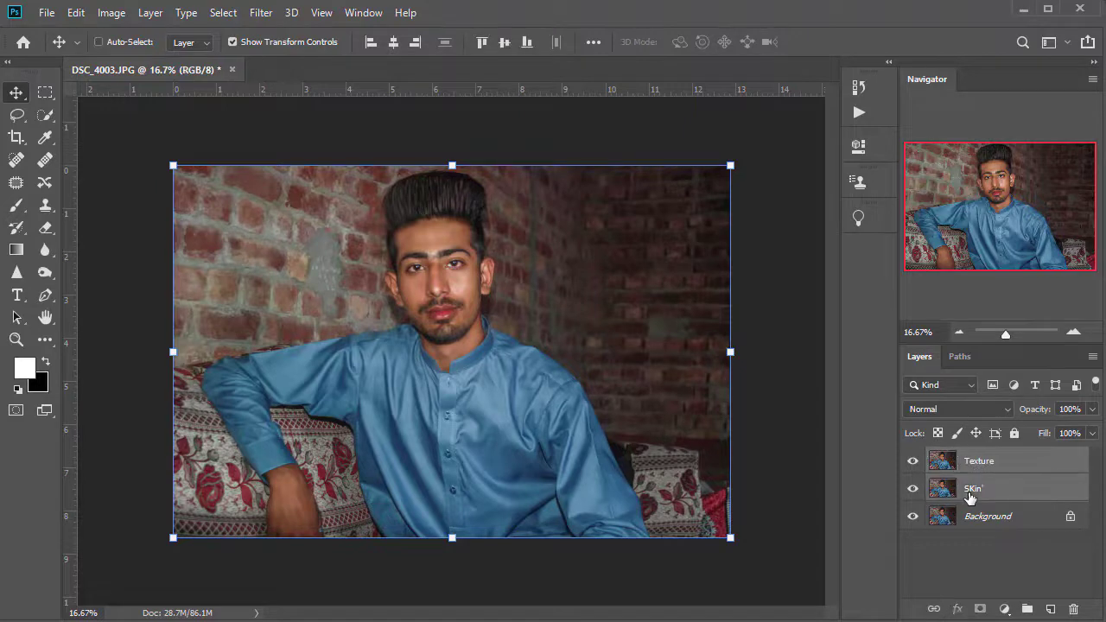
pyautogui.hotkey('ctrl', 'g')
pyautogui.click(932, 459)
pyautogui.click(982, 511)
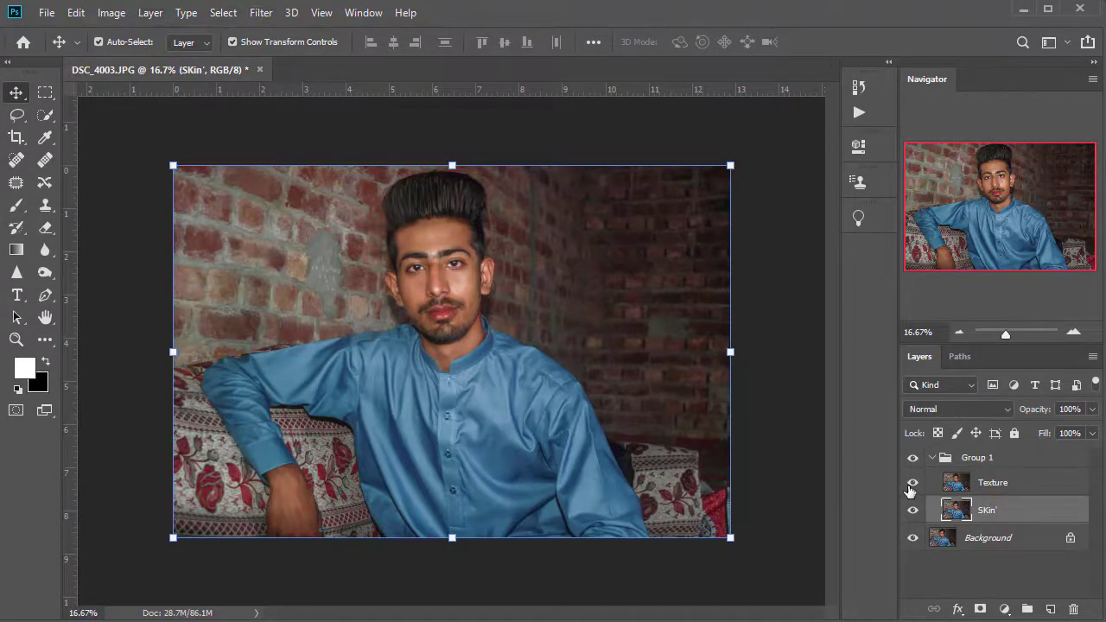
# Set up a Gaussian Blur with a 3.0-pixel radius on the SKin' layer.
pyautogui.click(260, 12)
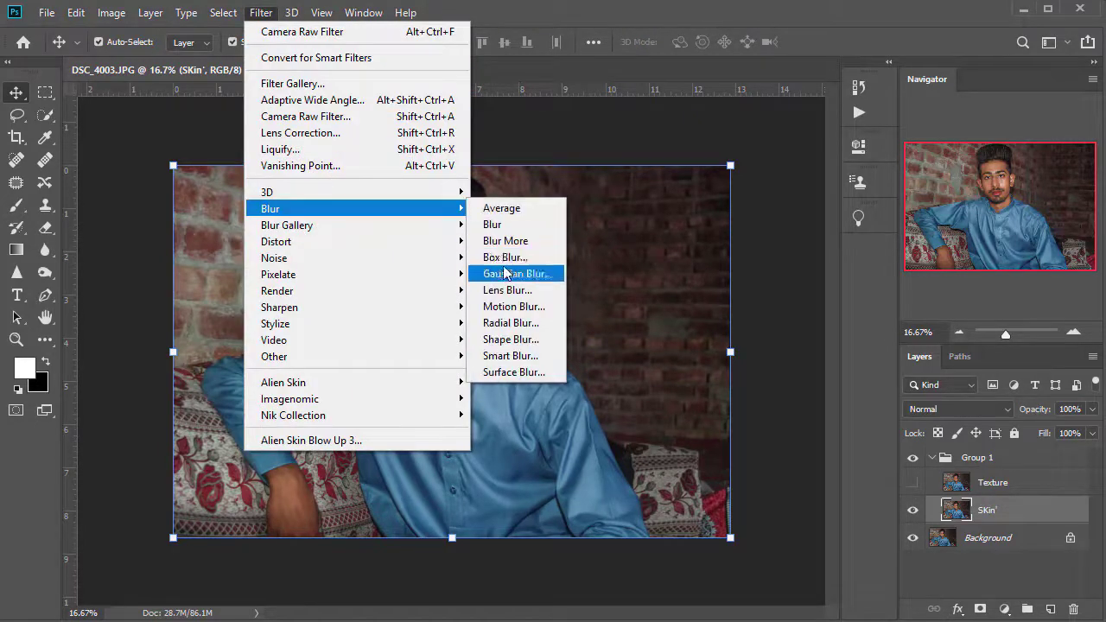
pyautogui.click(532, 270)
pyautogui.scroll(1, 706, 384)
pyautogui.scroll(1, 706, 384)
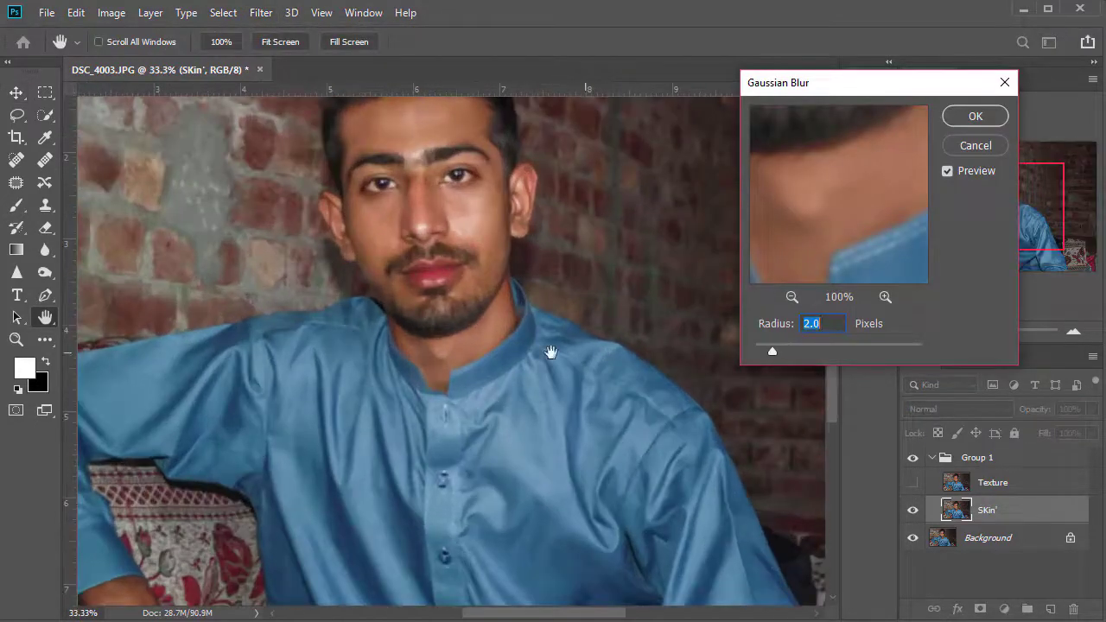
pyautogui.moveTo(552, 422); pyautogui.dragTo(575, 467)
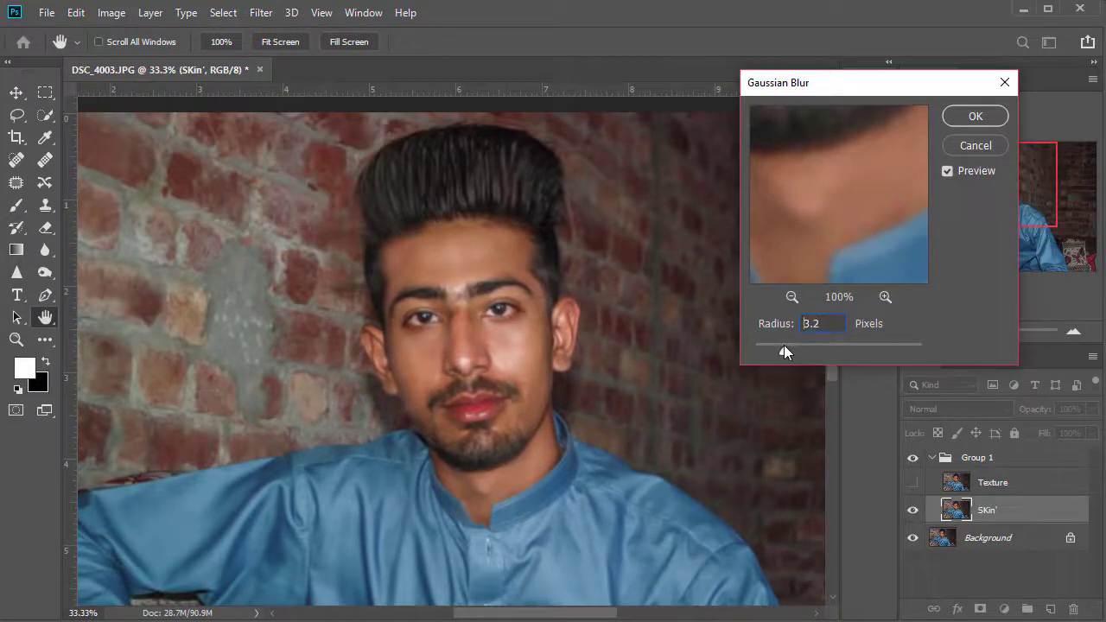
pyautogui.moveTo(783, 348); pyautogui.dragTo(781, 347)
# Confirm the blur, then make Texture visible and active.
pyautogui.click(968, 119)
pyautogui.click(913, 482)
pyautogui.click(994, 484)
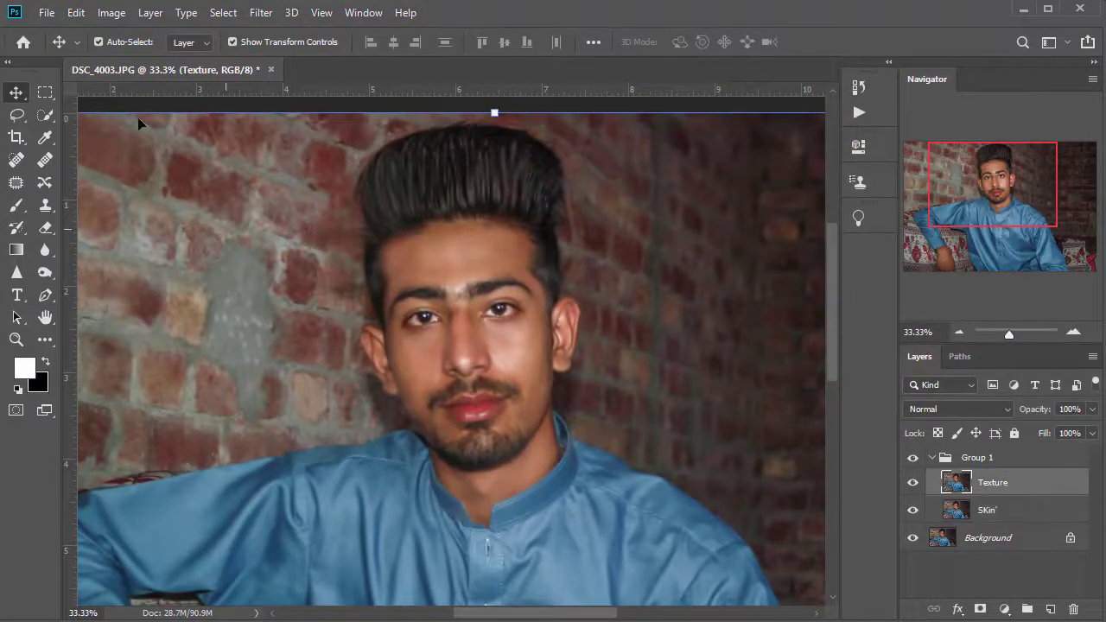
# Apply Image to Texture using SKin' as source with Subtract, Scale 2, Offset 128.
pyautogui.click(114, 16)
pyautogui.click(136, 266)
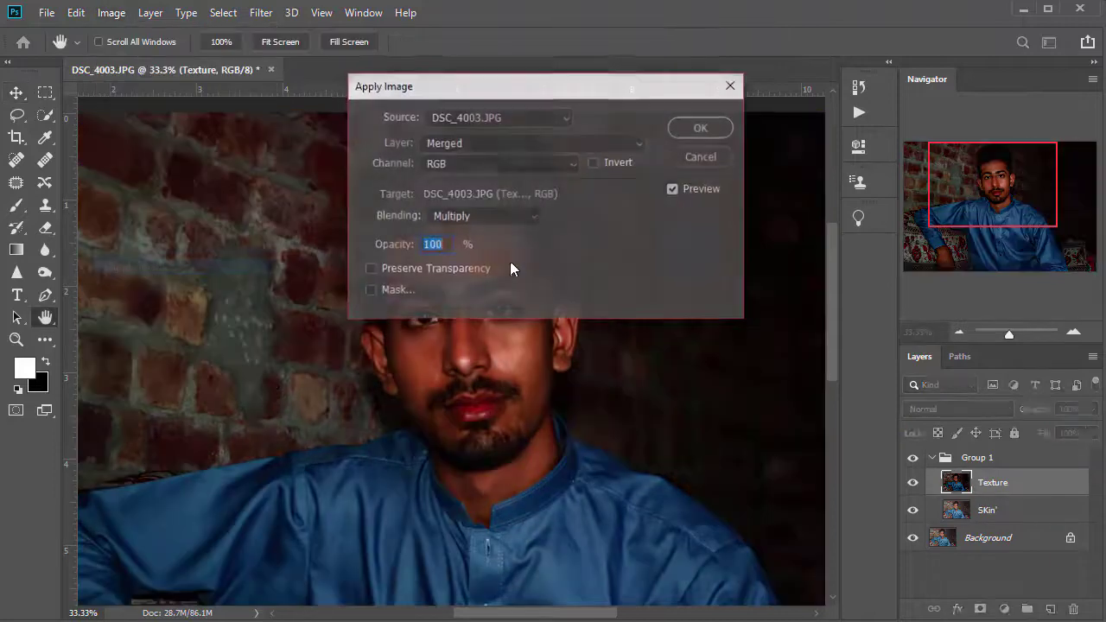
pyautogui.click(529, 142)
pyautogui.click(469, 202)
pyautogui.click(471, 164)
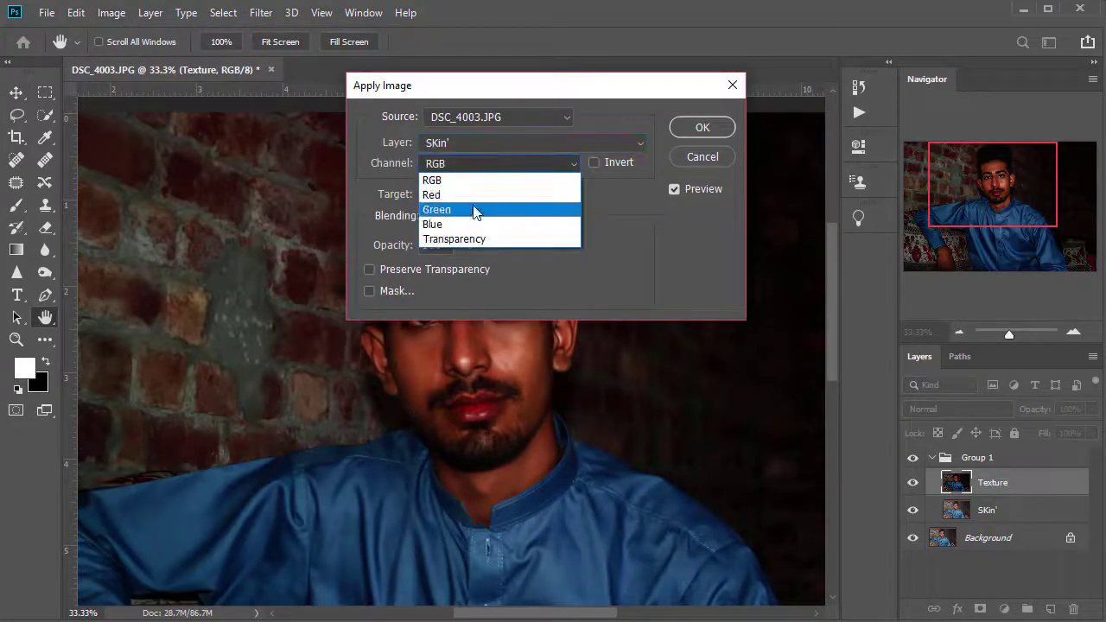
pyautogui.press('Escape')
pyautogui.click(494, 221)
pyautogui.click(471, 572)
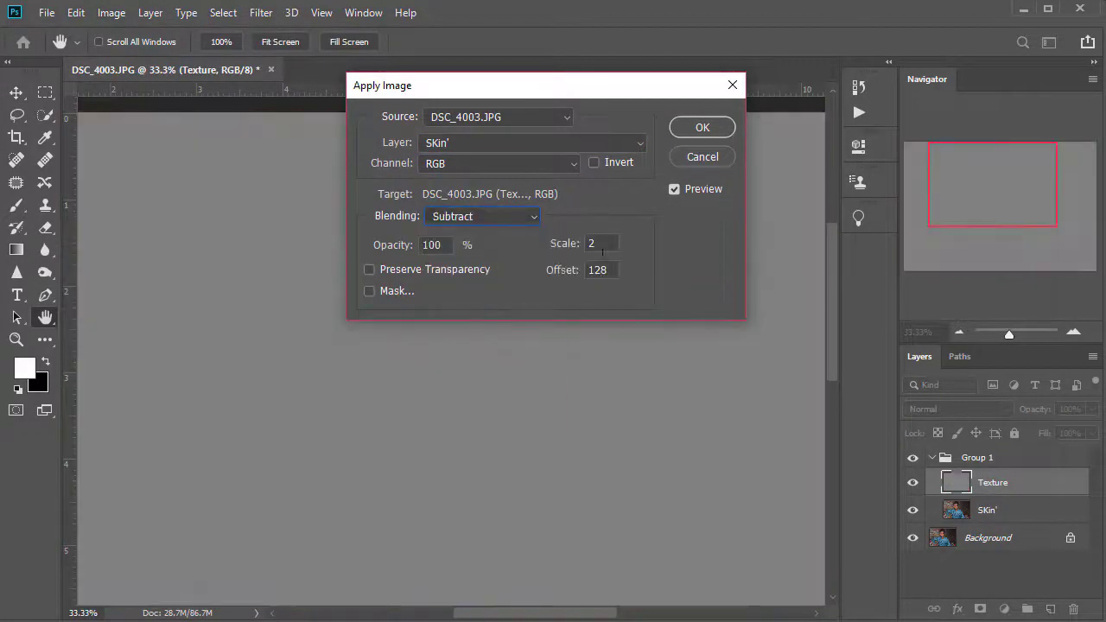
pyautogui.click(702, 128)
# Set Texture's blend mode to Linear Light and hide the layer.
pyautogui.click(960, 409)
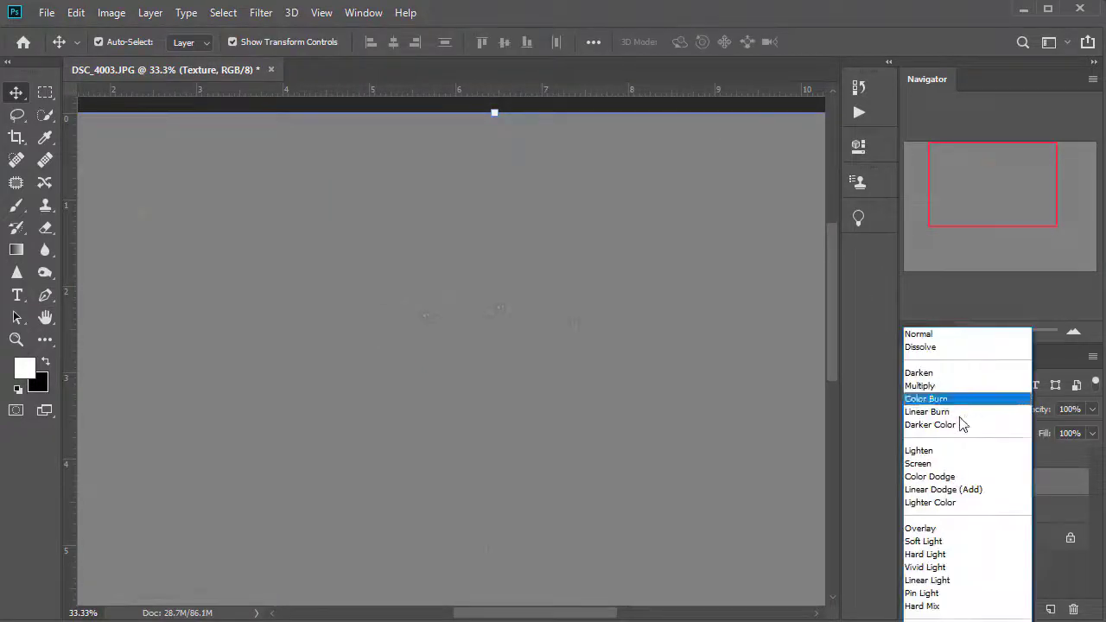
pyautogui.click(928, 580)
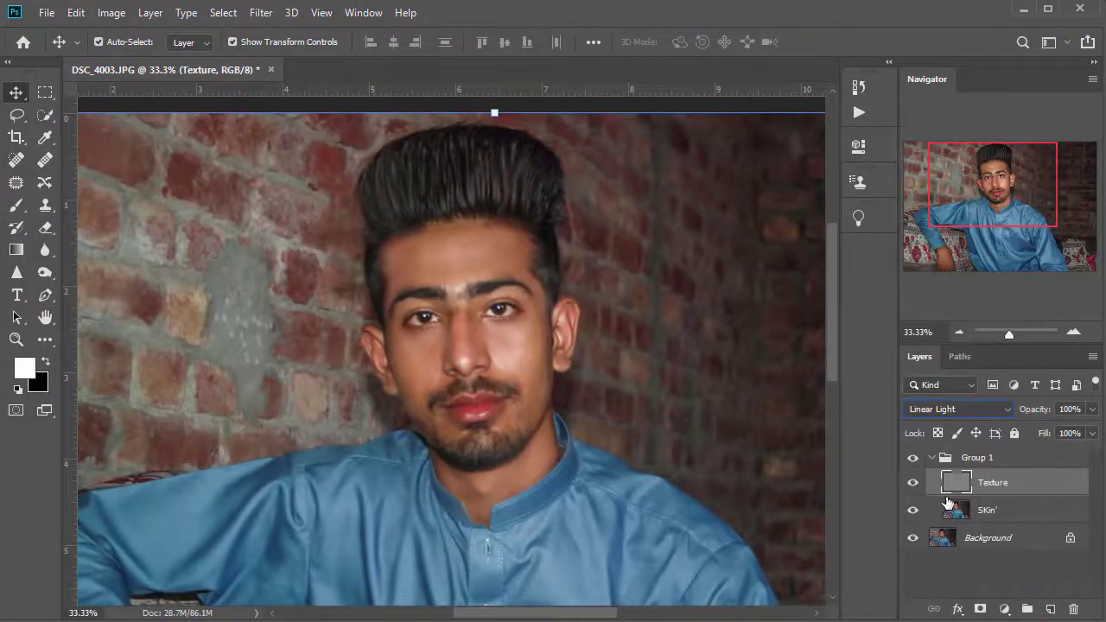
pyautogui.click(913, 490)
# Select the SKin' layer, zoom in on the face and switch to the Mixer Brush.
pyautogui.hotkey('alt', '[')
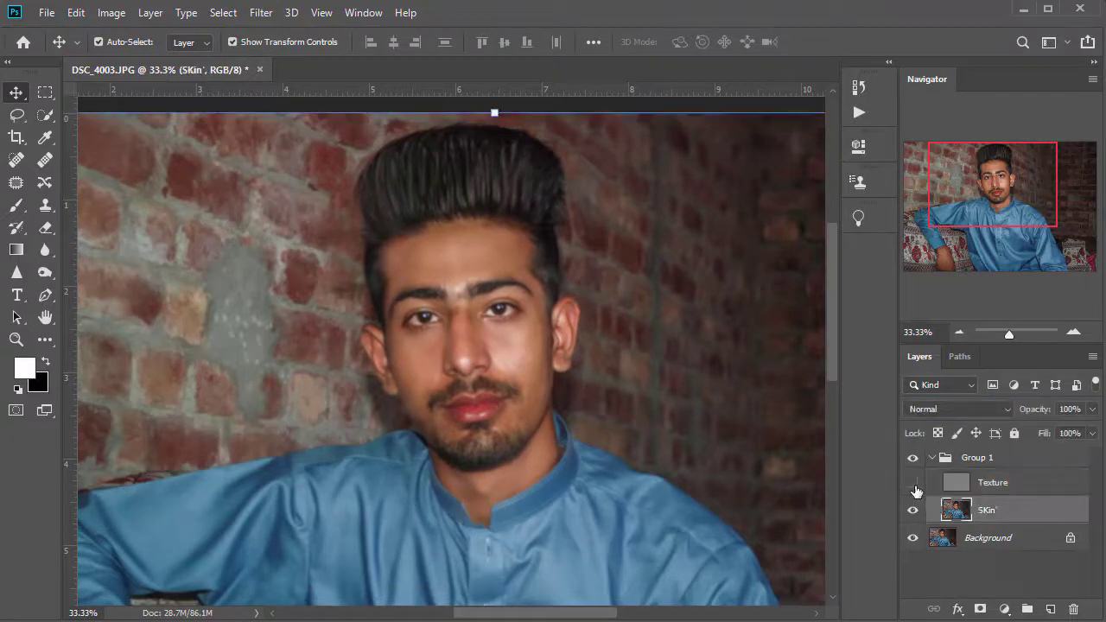
pyautogui.click(260, 12)
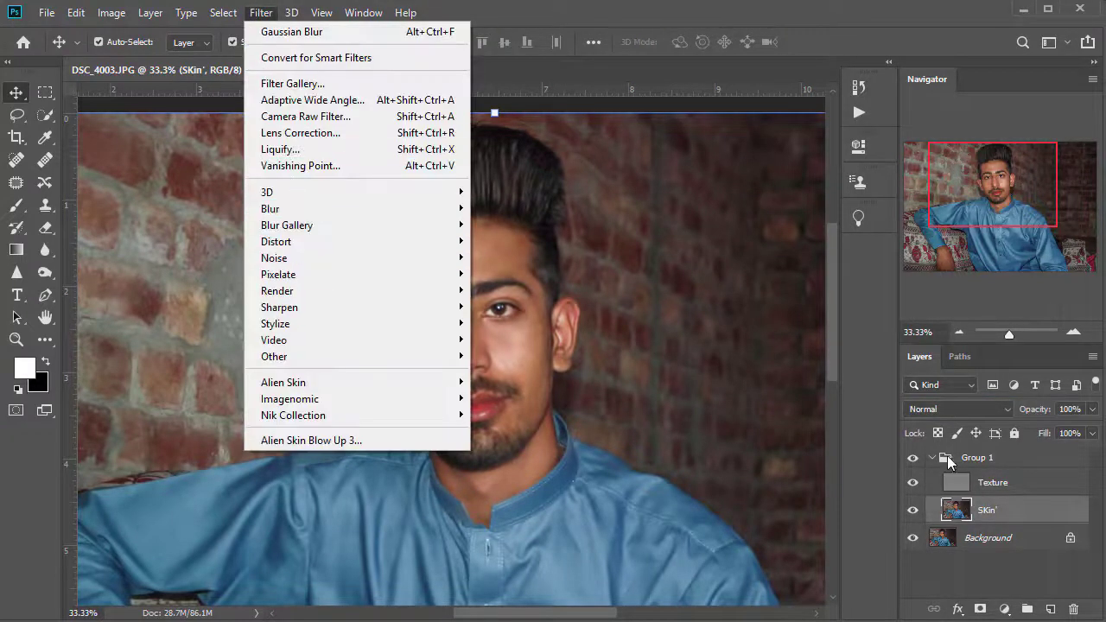
pyautogui.click(1002, 487)
pyautogui.click(914, 483)
pyautogui.click(1026, 513)
pyautogui.hotkey('ctrl', '+')
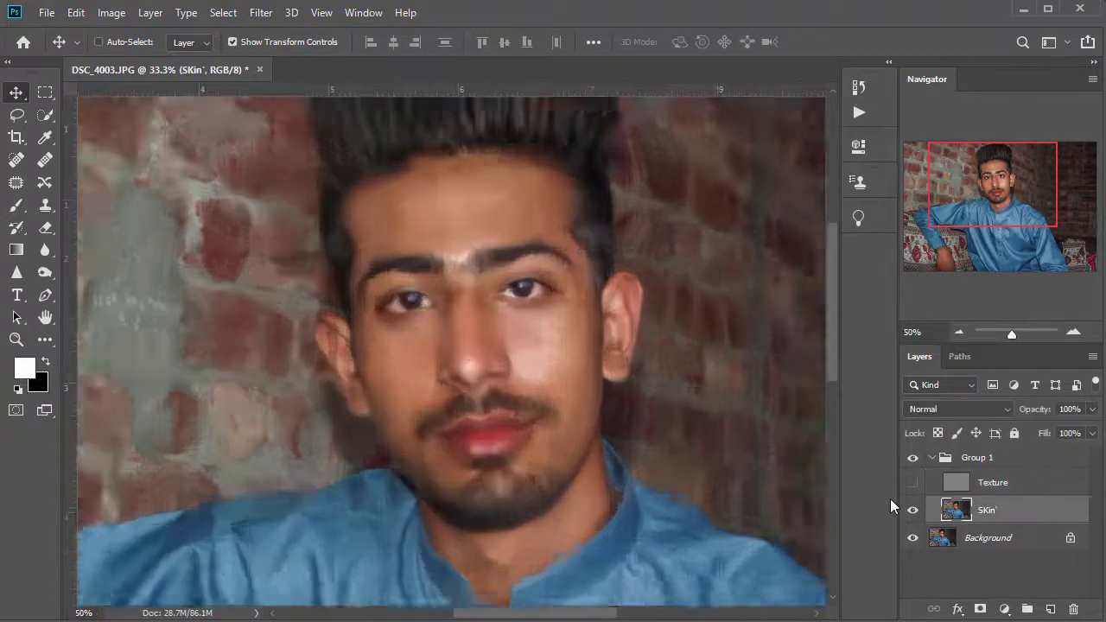
pyautogui.hotkey('ctrl', '+')
pyautogui.scroll(1, 622, 462)
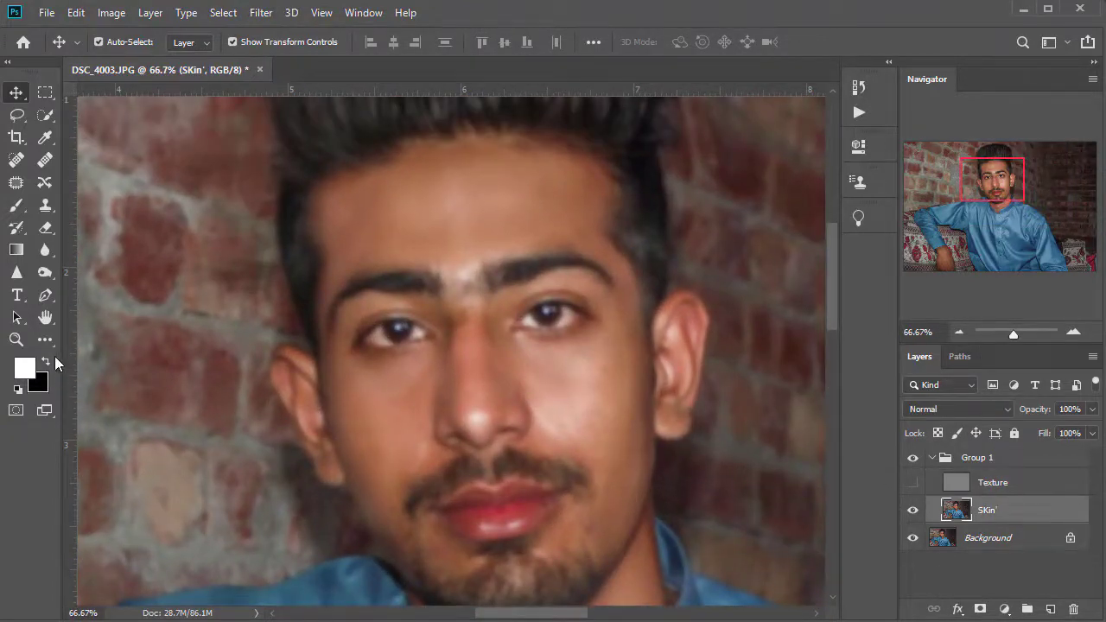
pyautogui.press('b')
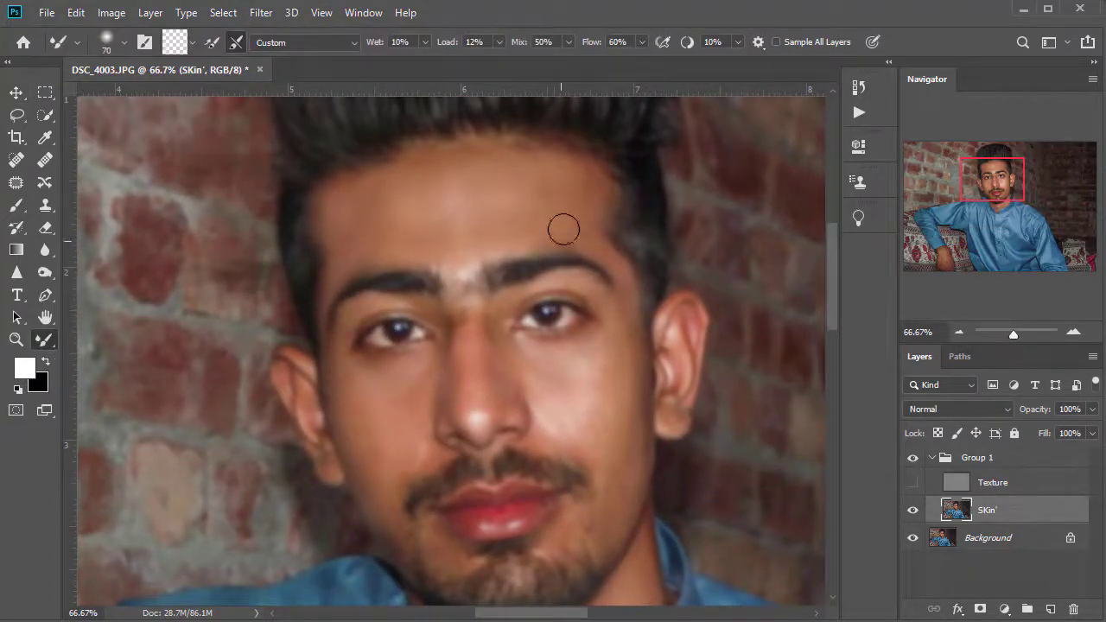
# Blend the forehead and right-cheek skin with the Mixer Brush, resizing the brush as needed.
pyautogui.press(']')
pyautogui.press(']')
pyautogui.press(']')
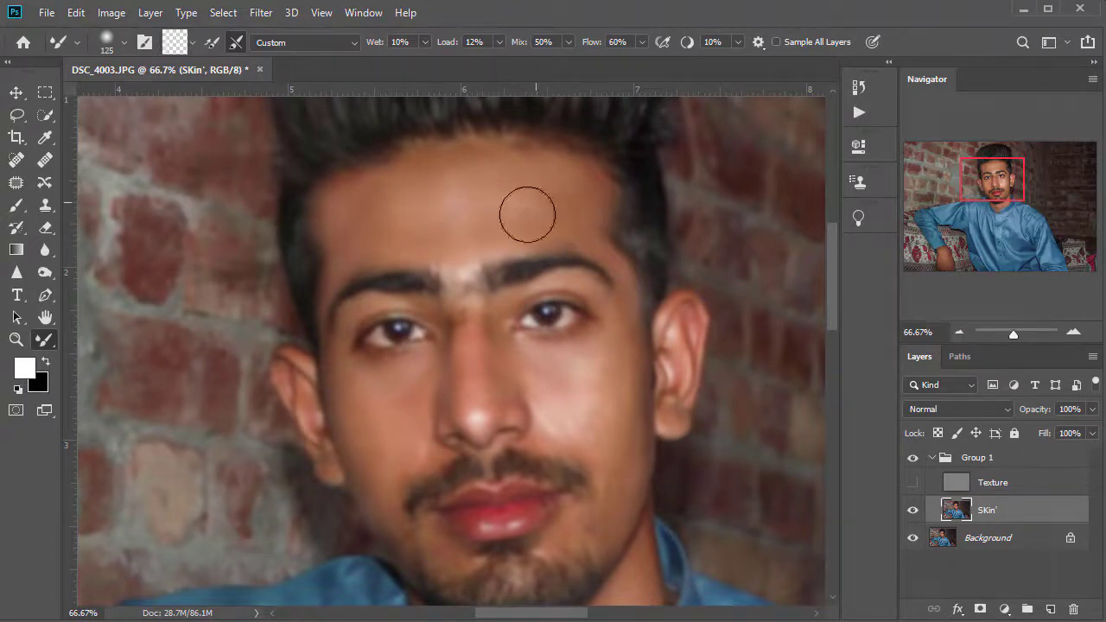
pyautogui.press(']')
pyautogui.moveTo(475, 212)
pyautogui.mouseDown()
pyautogui.moveTo(574, 178)
pyautogui.moveTo(476, 207)
pyautogui.moveTo(371, 192)
pyautogui.moveTo(365, 205)
pyautogui.moveTo(407, 168)
pyautogui.moveTo(475, 175)
pyautogui.moveTo(519, 148)
pyautogui.moveTo(556, 168)
pyautogui.mouseUp()
pyautogui.press('[')
pyautogui.press('[')
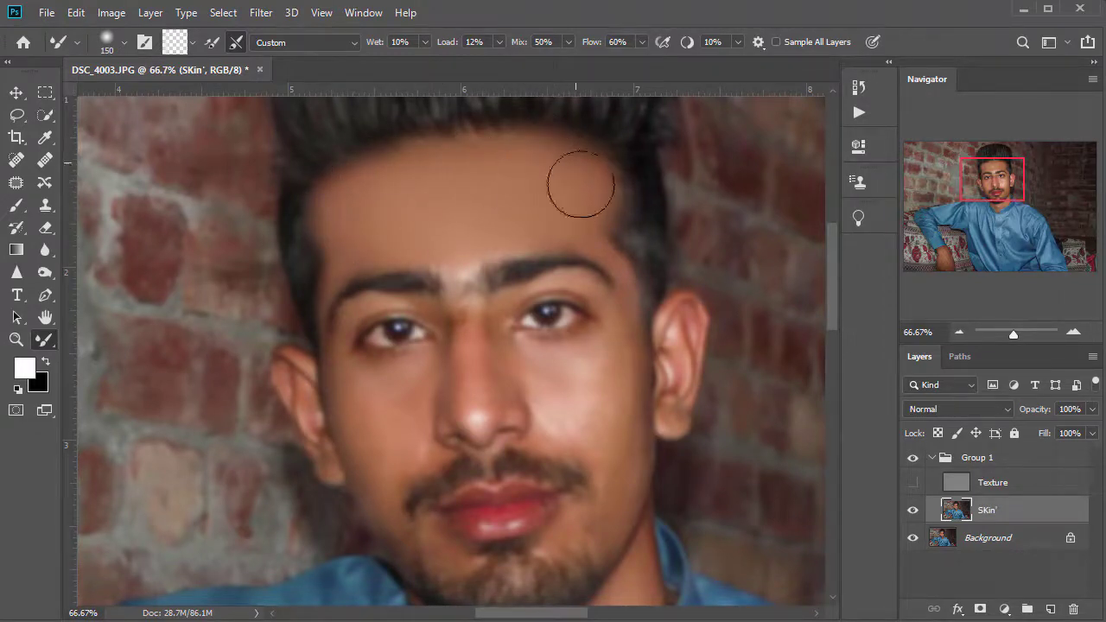
pyautogui.press(']')
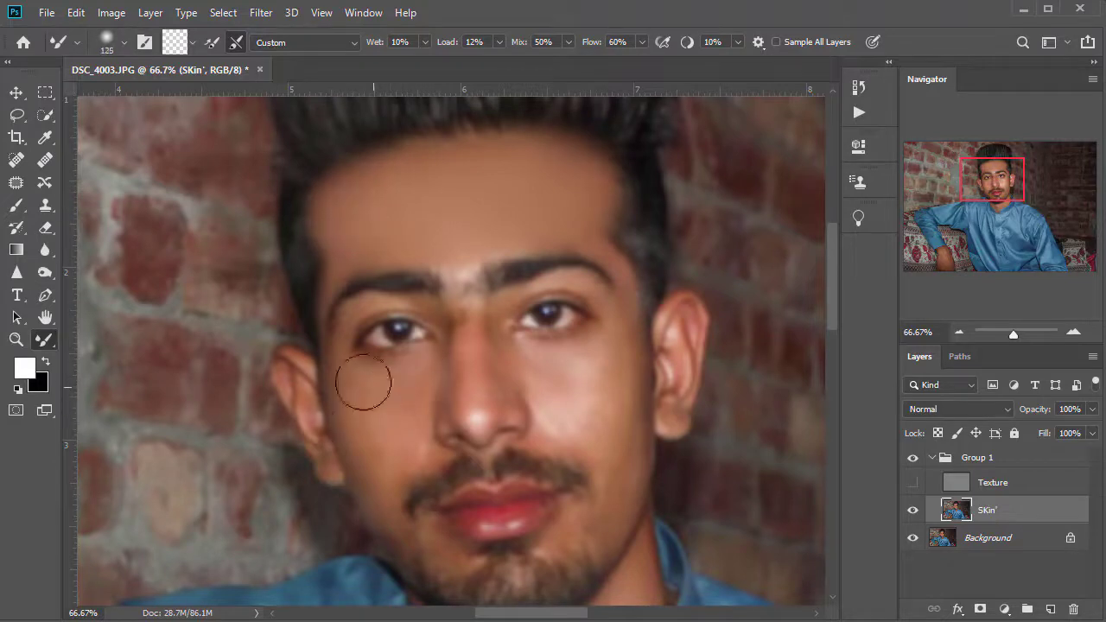
pyautogui.press('[')
pyautogui.press('[')
pyautogui.press('[')
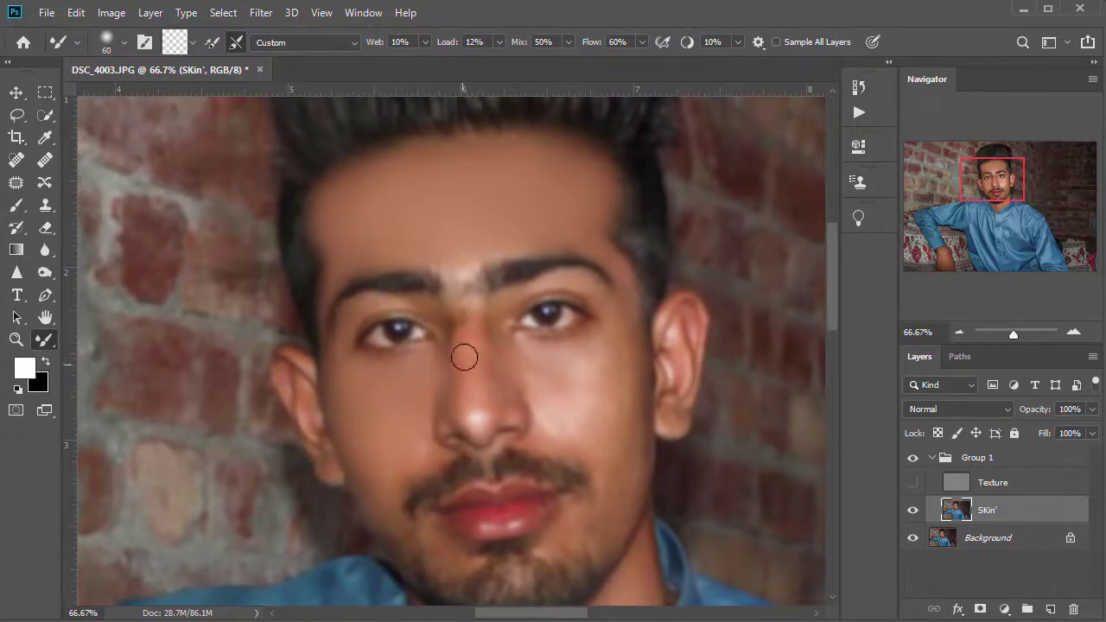
pyautogui.press(']')
pyautogui.press(']')
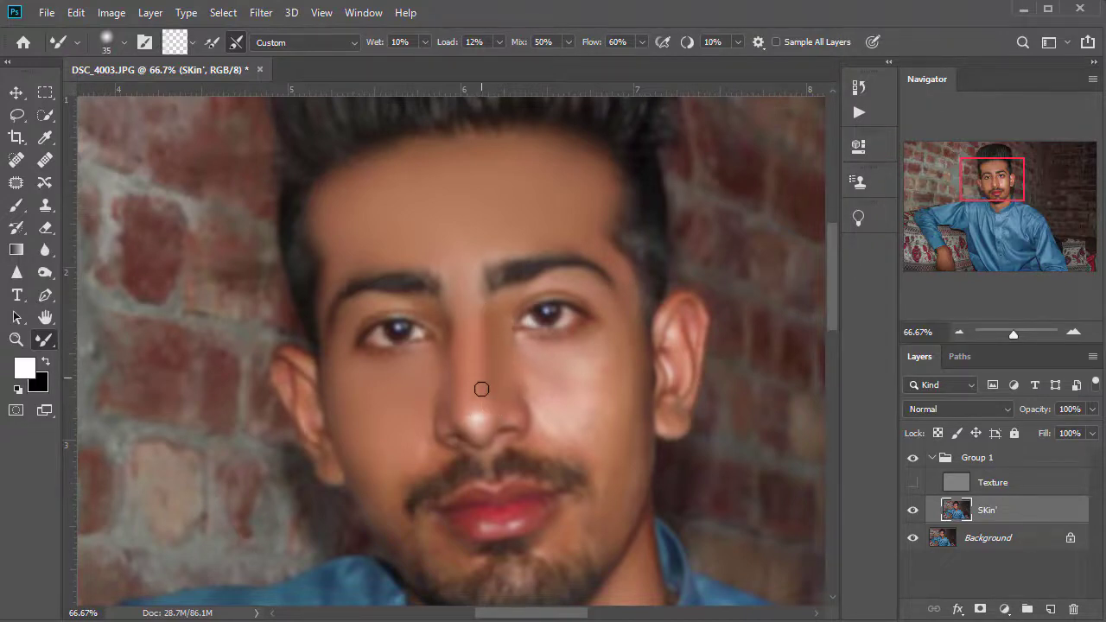
pyautogui.press(']')
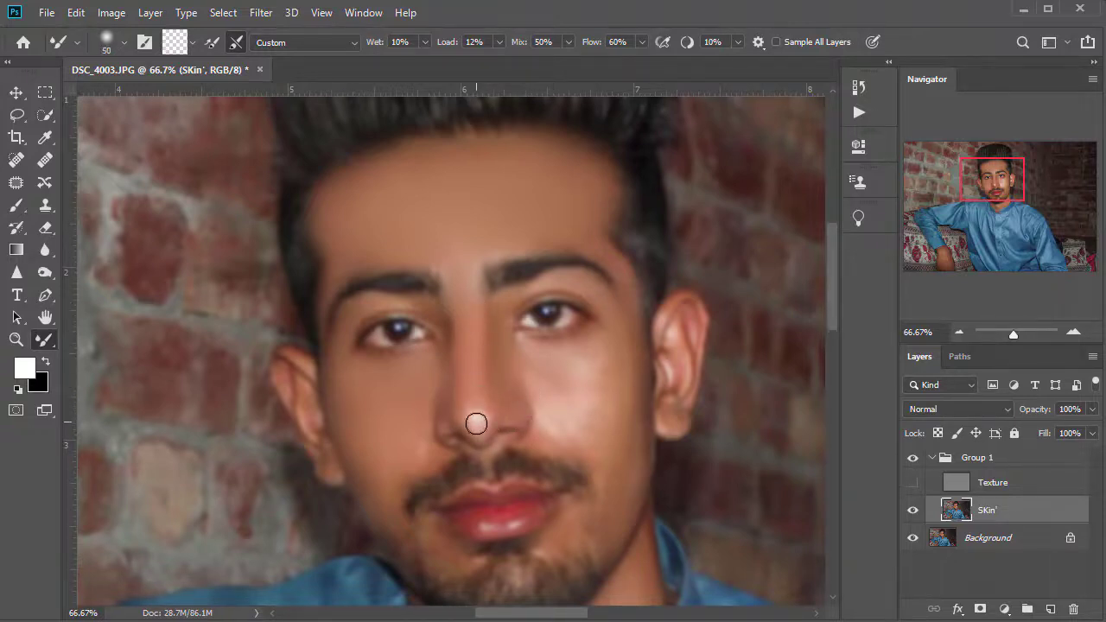
pyautogui.press(']')
pyautogui.press(']')
pyautogui.press(']')
pyautogui.moveTo(623, 491)
pyautogui.mouseDown()
pyautogui.moveTo(597, 366)
pyautogui.moveTo(558, 385)
pyautogui.moveTo(534, 363)
pyautogui.moveTo(565, 419)
pyautogui.mouseUp()
# Blend along the eyebrow and toggle Texture visibility to compare the result.
pyautogui.press('[')
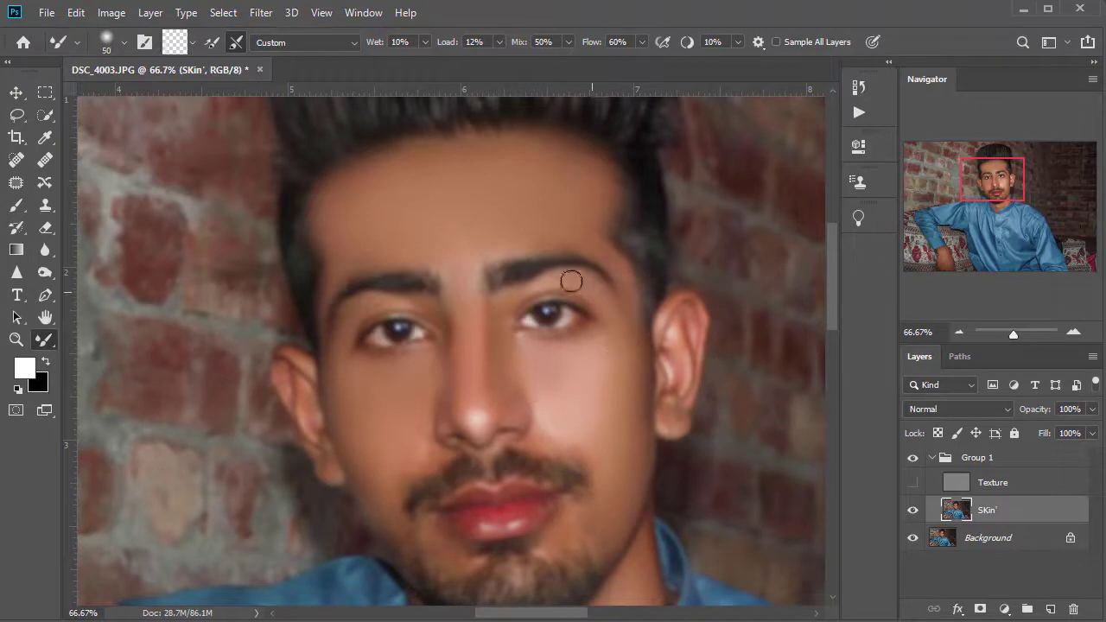
pyautogui.press('[')
pyautogui.press('[')
pyautogui.press(']')
pyautogui.press(']')
pyautogui.click(913, 484)
pyautogui.click(913, 483)
pyautogui.press('[')
pyautogui.press('[')
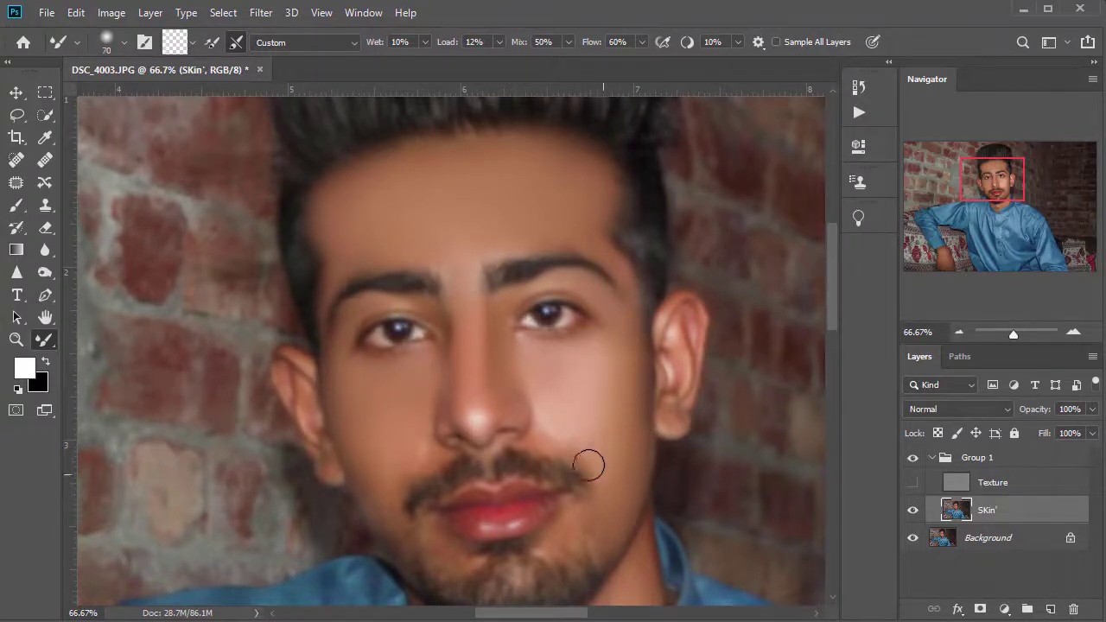
# Blend the chin and right cheek, panning down toward the neck.
pyautogui.press(']')
pyautogui.press(']')
pyautogui.press('[')
pyautogui.press(']')
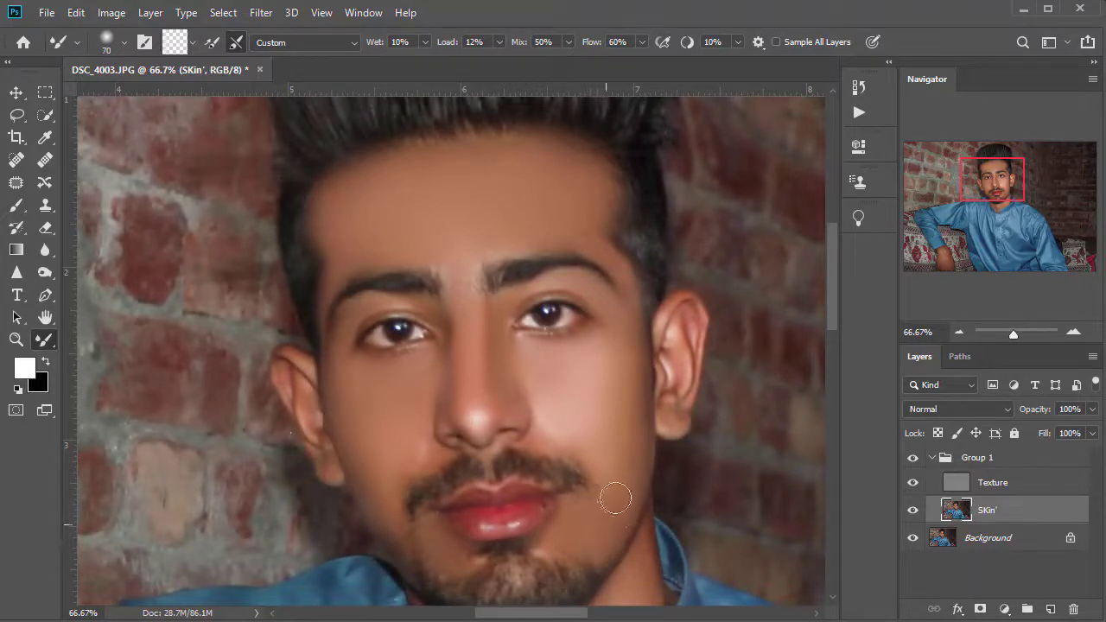
pyautogui.press('[')
pyautogui.press('[')
pyautogui.press('[')
pyautogui.press(']')
pyautogui.press(']')
pyautogui.moveTo(694, 368); pyautogui.dragTo(676, 234)
pyautogui.click(913, 482)
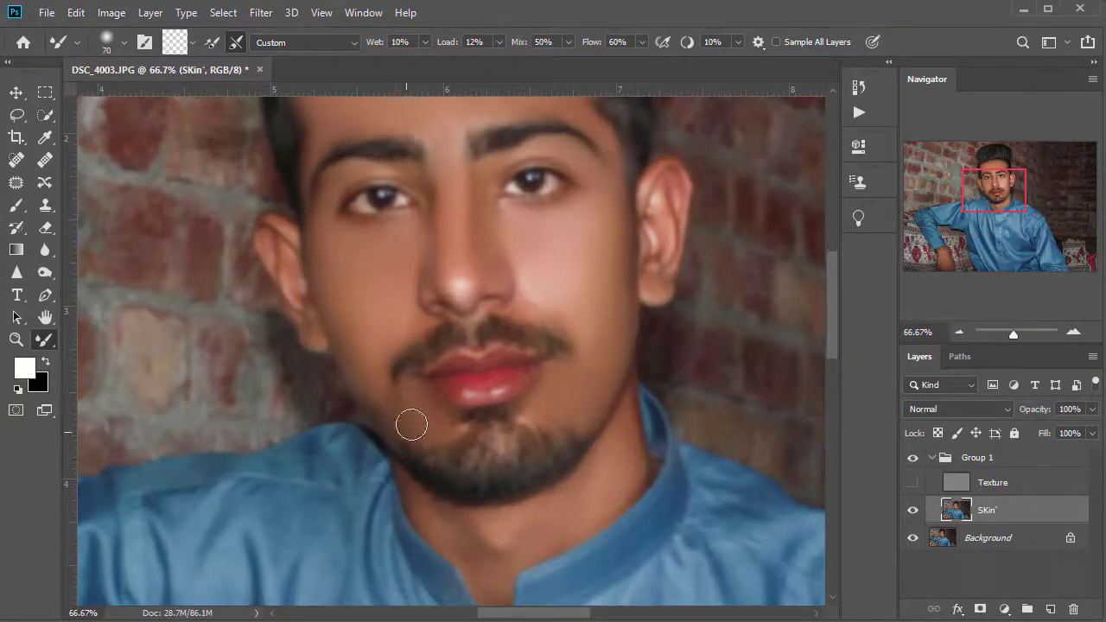
# Blend the left cheek, neck and jawline with the Mixer Brush.
pyautogui.press(']')
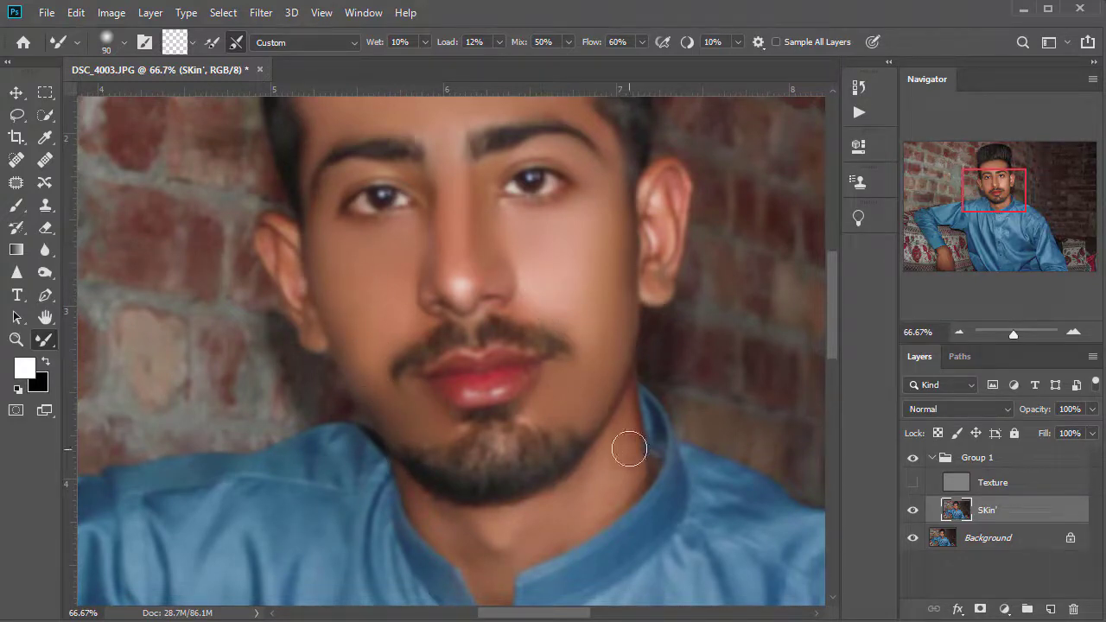
pyautogui.press('[')
pyautogui.press('[')
pyautogui.press('[')
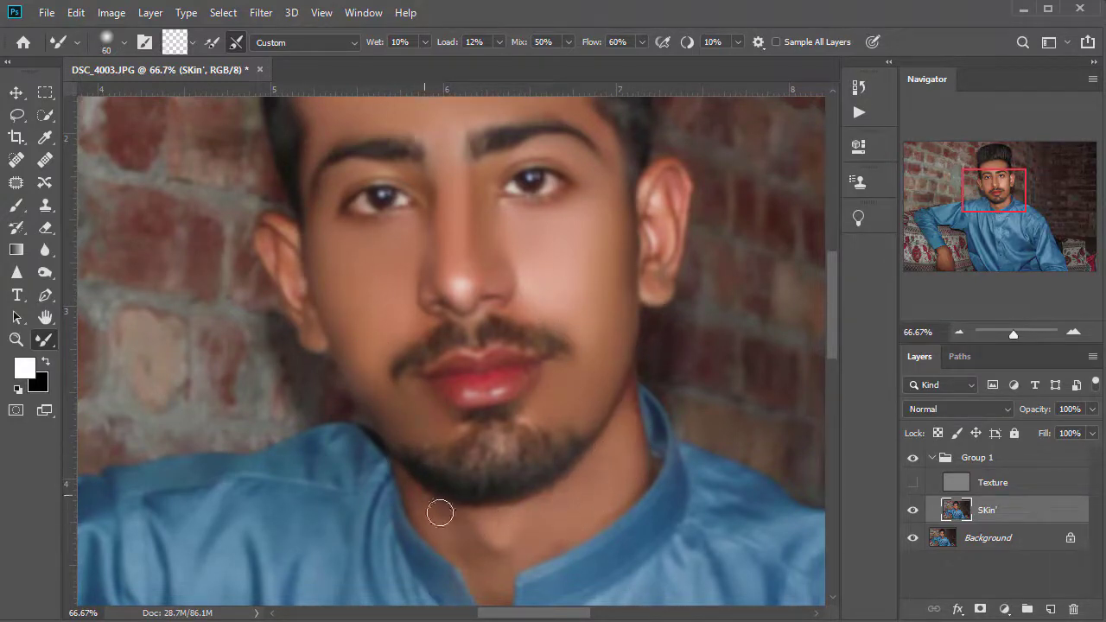
pyautogui.press('[')
pyautogui.press('[')
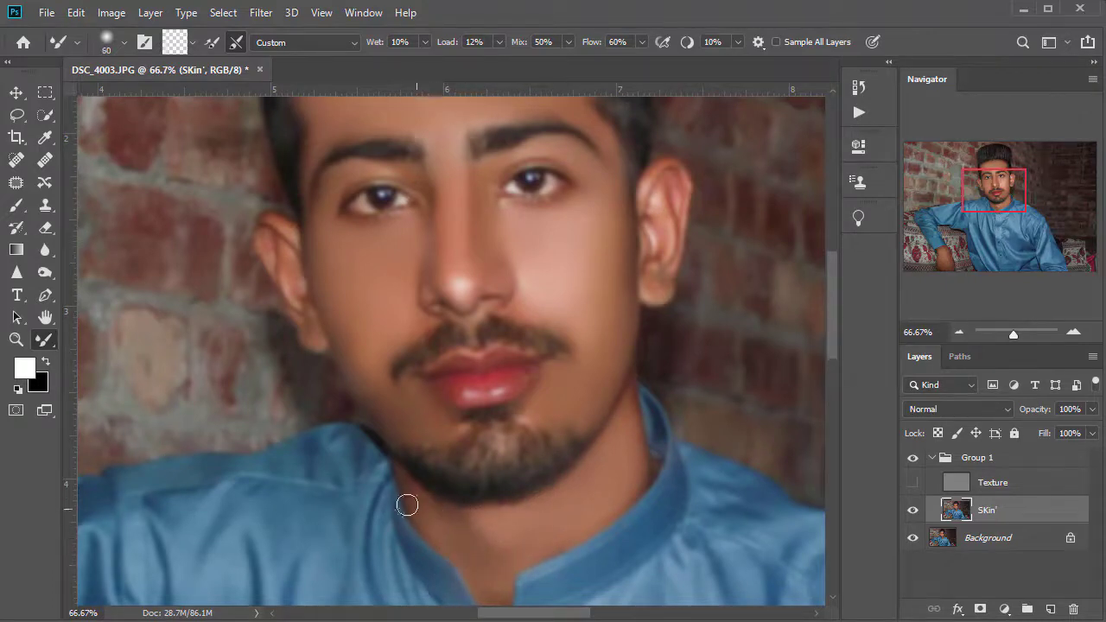
pyautogui.moveTo(471, 540); pyautogui.dragTo(423, 464)
pyautogui.press(']')
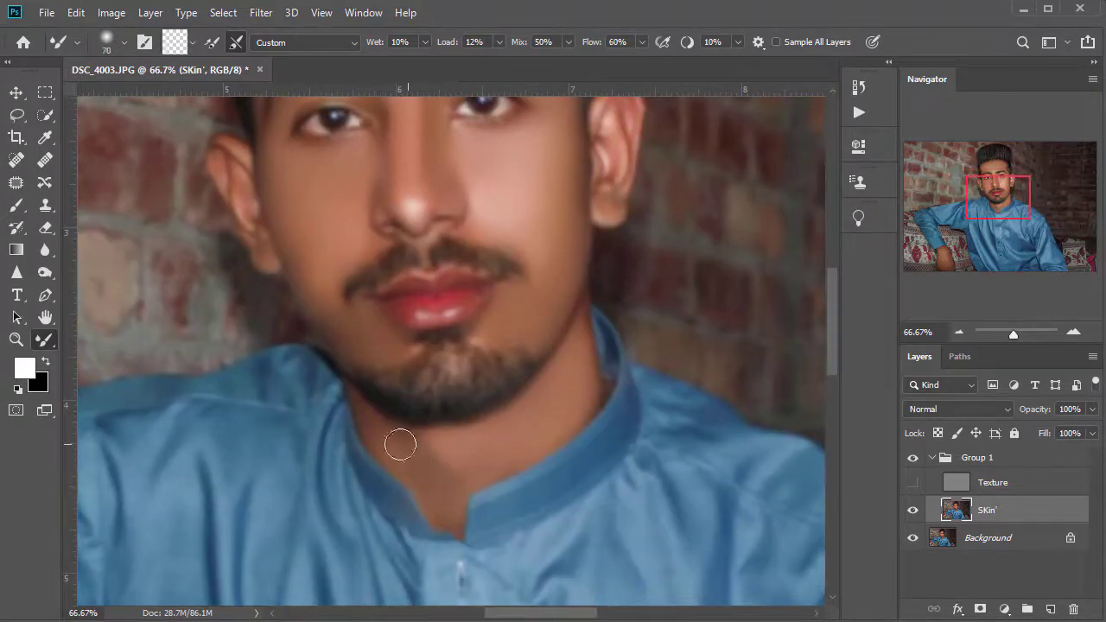
pyautogui.press(']')
pyautogui.press(']')
pyautogui.press(']')
pyautogui.press(']')
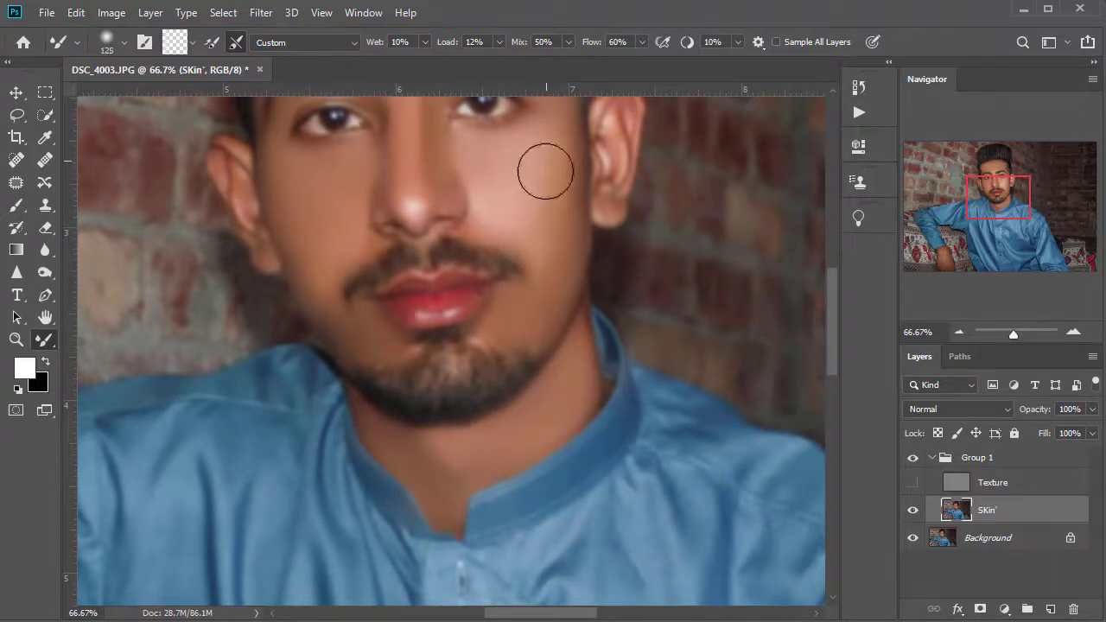
pyautogui.scroll(5, 553, 242)
pyautogui.press(']')
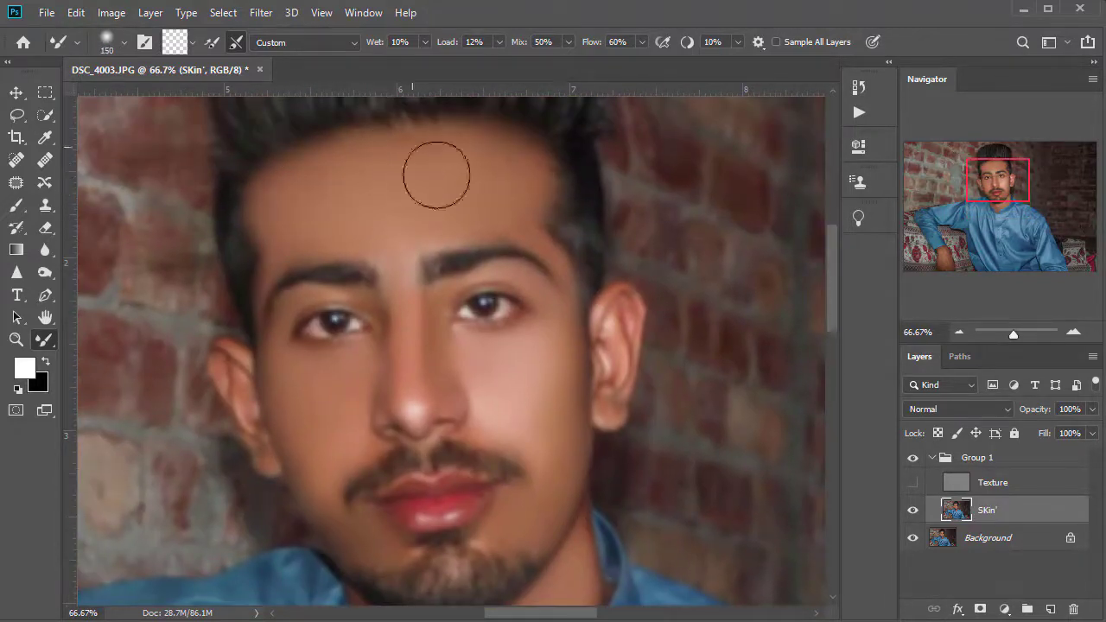
# Review the whole portrait and merge Group 1 into a single layer.
pyautogui.hotkey('ctrl', '-')
pyautogui.hotkey('ctrl', '-')
pyautogui.hotkey('ctrl', '-')
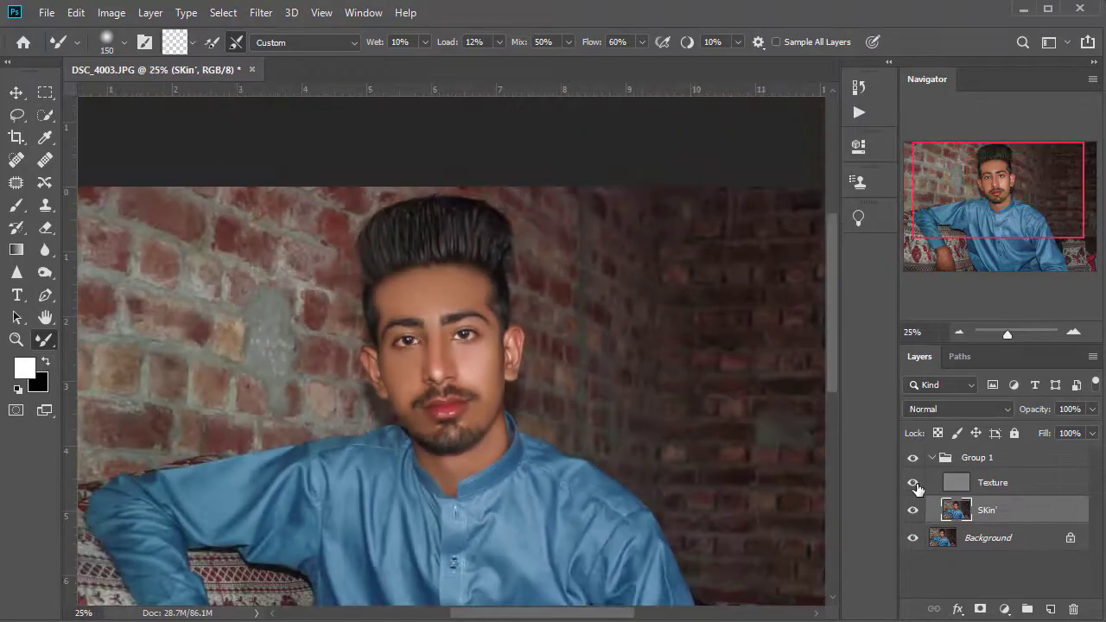
pyautogui.hotkey('ctrl', '-')
pyautogui.hotkey('ctrl', '+')
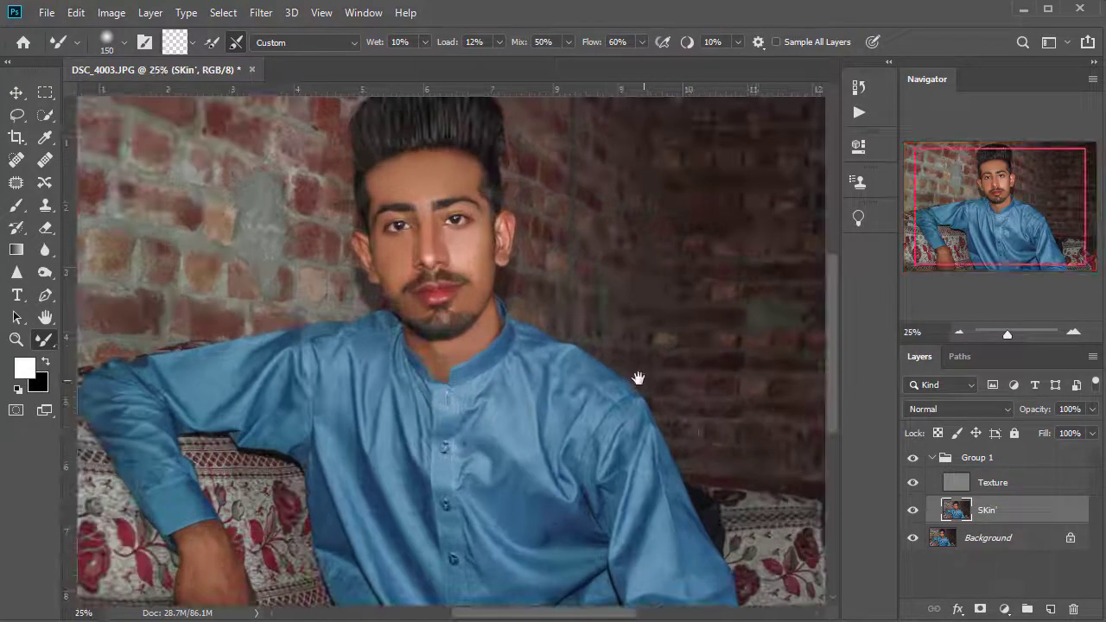
pyautogui.hotkey('ctrl', '+')
pyautogui.click(934, 457)
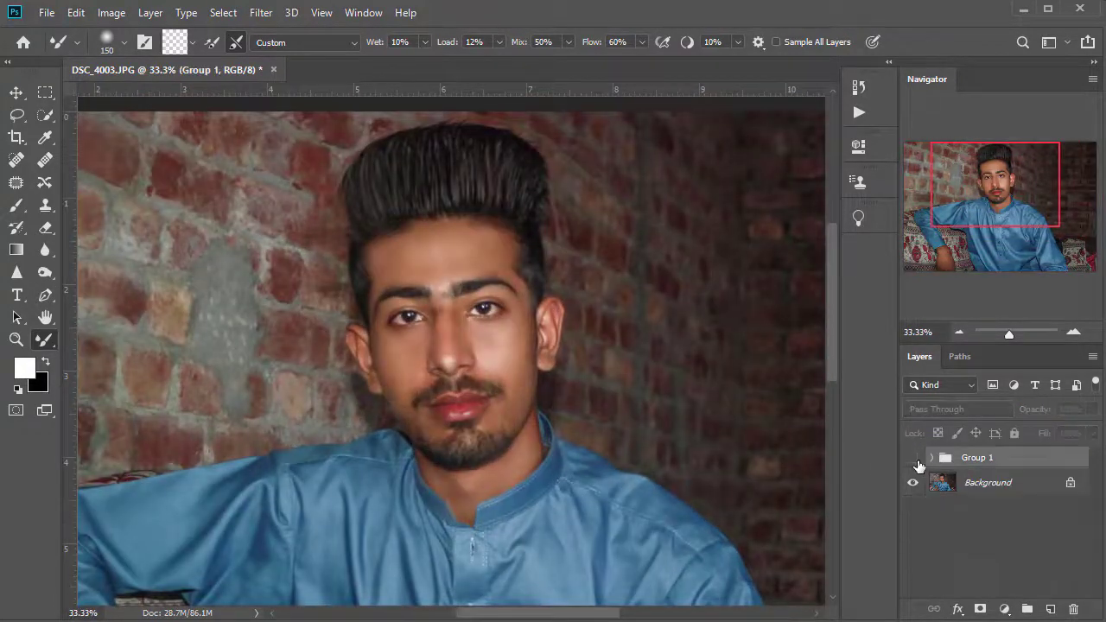
pyautogui.hotkey('ctrl', '+')
pyautogui.hotkey('ctrl', '+')
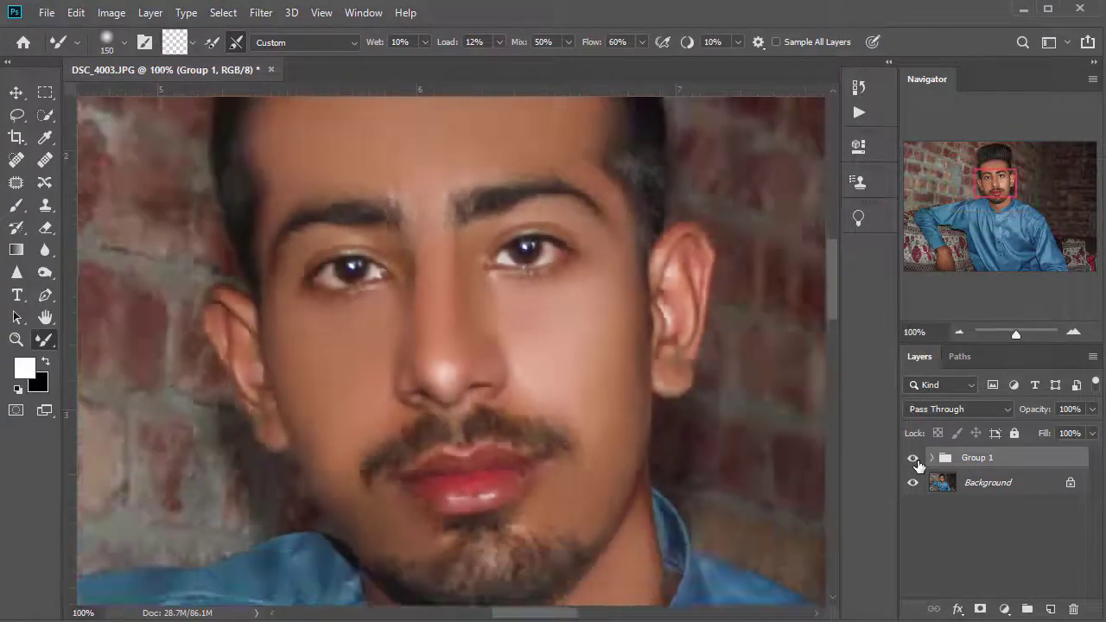
pyautogui.hotkey('ctrl', '-')
pyautogui.hotkey('ctrl', '-')
pyautogui.click(932, 458)
pyautogui.click(980, 486)
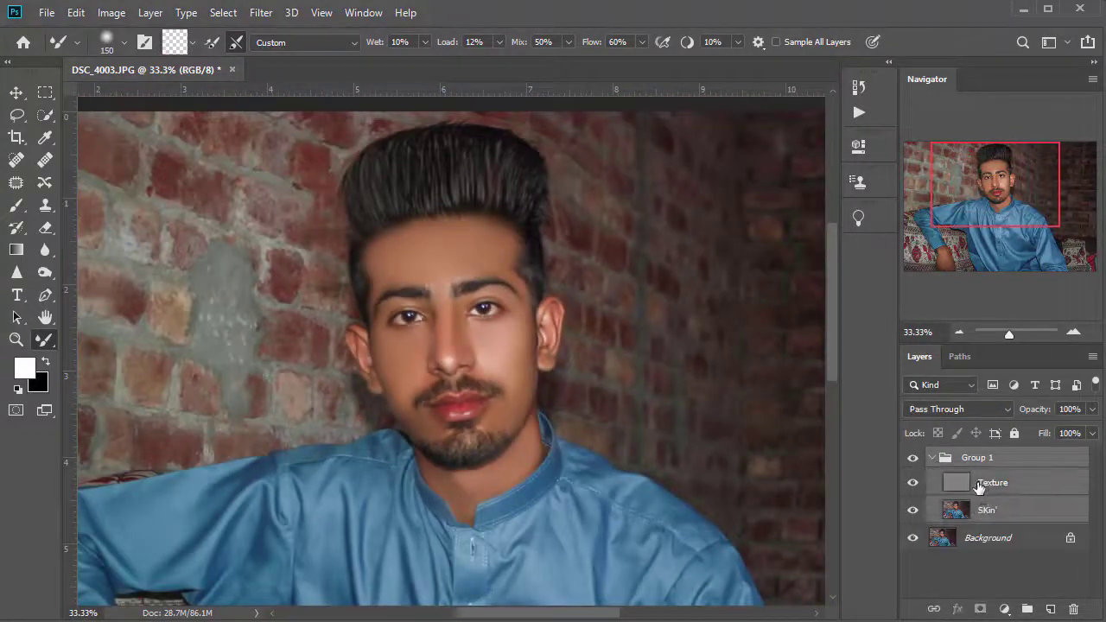
pyautogui.hotkey('ctrl', 'e')
# In Camera Raw on the merged layer, set Exposure +0.15, Shadows +12, Blacks -8 and boost Saturation.
pyautogui.hotkey('ctrl', 'shift', 'a')
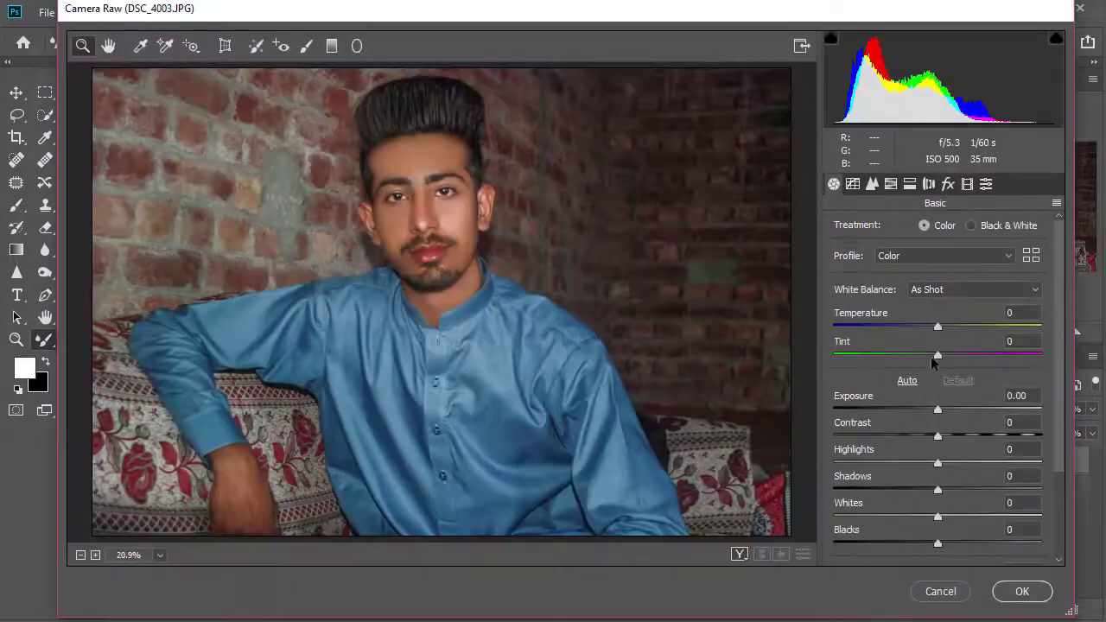
pyautogui.moveTo(938, 409)
pyautogui.mouseDown()
pyautogui.moveTo(945, 441)
pyautogui.moveTo(952, 421)
pyautogui.moveTo(948, 478)
pyautogui.moveTo(930, 501)
pyautogui.moveTo(940, 502)
pyautogui.mouseUp()
pyautogui.scroll(-1, 944, 441)
pyautogui.scroll(-1, 931, 501)
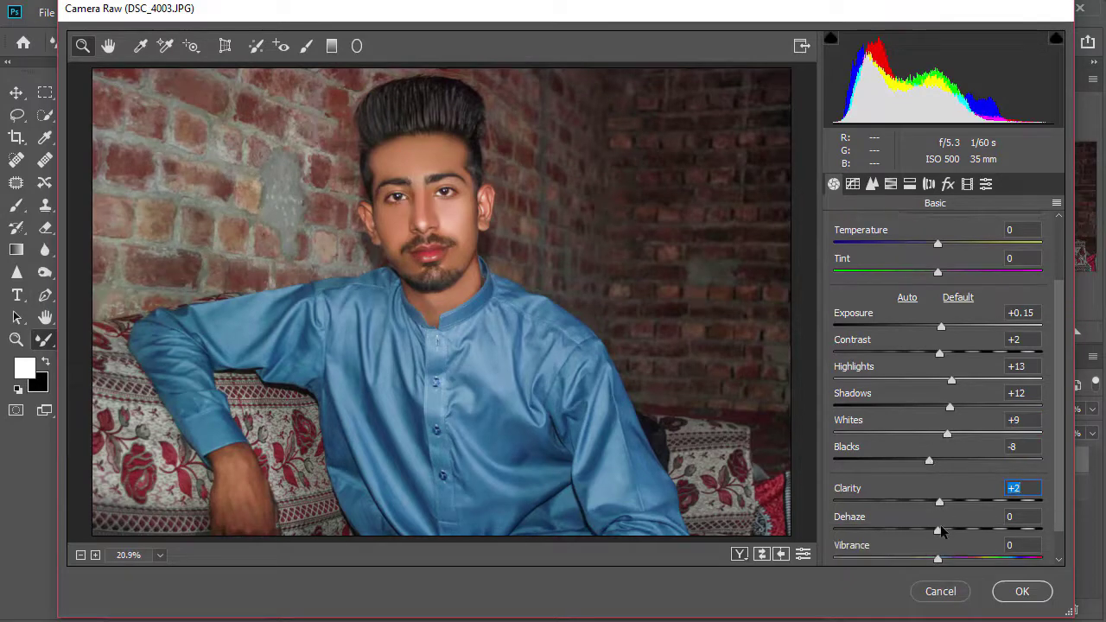
pyautogui.scroll(-1, 942, 532)
pyautogui.click(1007, 523)
# Tune HSL: Oranges saturation -20, Reds +13, brighter Oranges luminance, Yellows hue toward orange; apply.
pyautogui.click(872, 185)
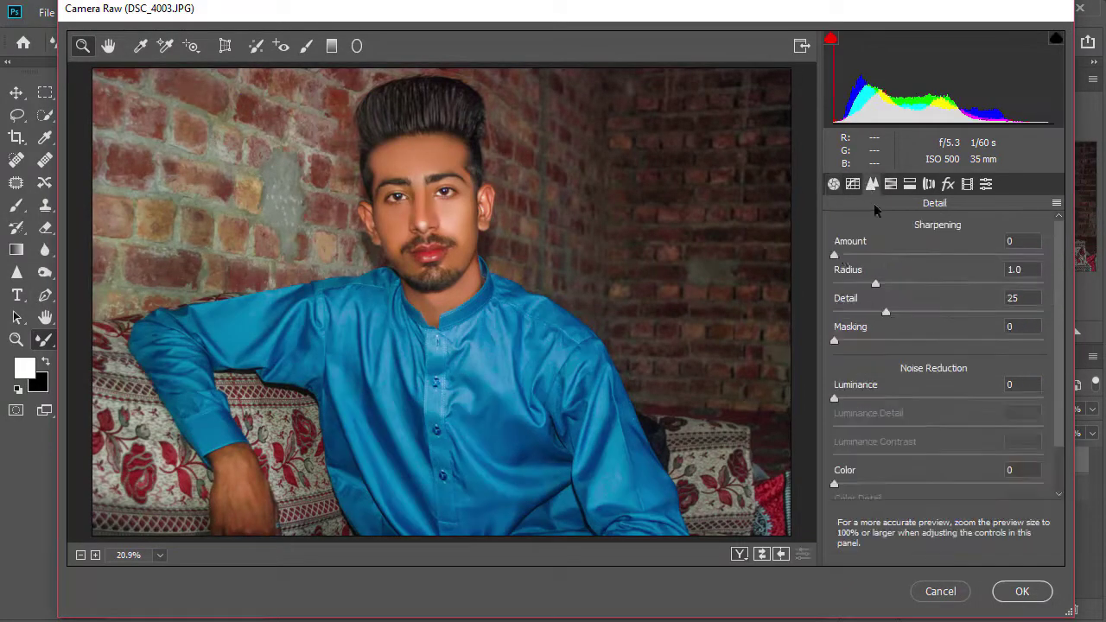
pyautogui.click(891, 184)
pyautogui.click(904, 230)
pyautogui.click(917, 322)
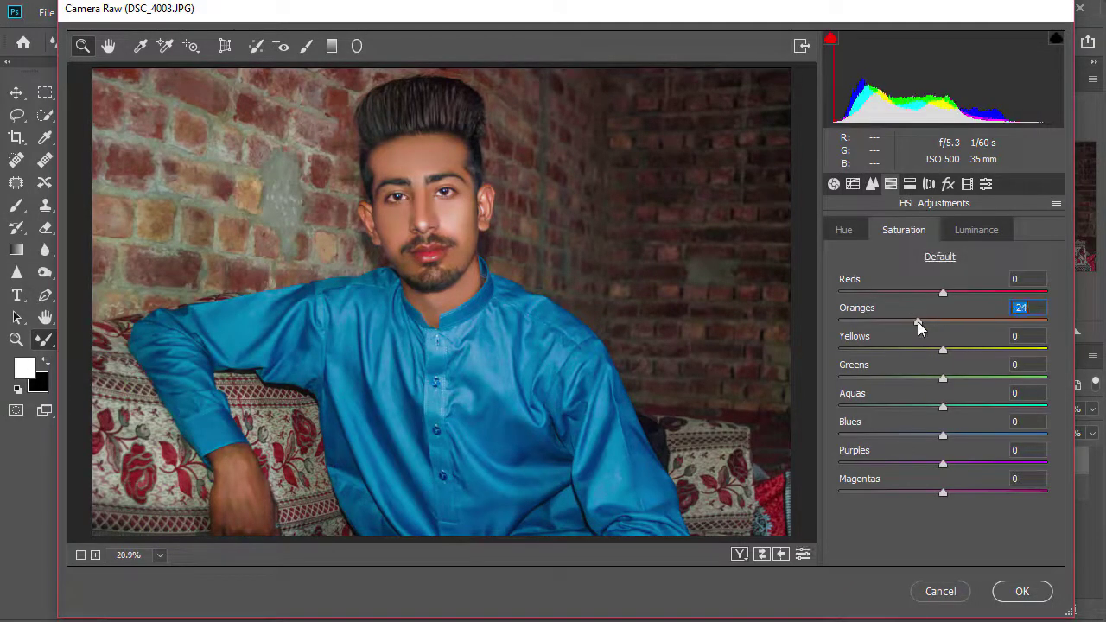
pyautogui.moveTo(943, 293)
pyautogui.mouseDown()
pyautogui.moveTo(956, 294)
pyautogui.moveTo(932, 293)
pyautogui.moveTo(961, 322)
pyautogui.moveTo(981, 322)
pyautogui.moveTo(964, 322)
pyautogui.moveTo(931, 351)
pyautogui.mouseUp()
pyautogui.click(977, 230)
pyautogui.click(943, 349)
pyautogui.click(918, 238)
pyautogui.hotkey('ctrl', 'alt', 'shift', 'h')
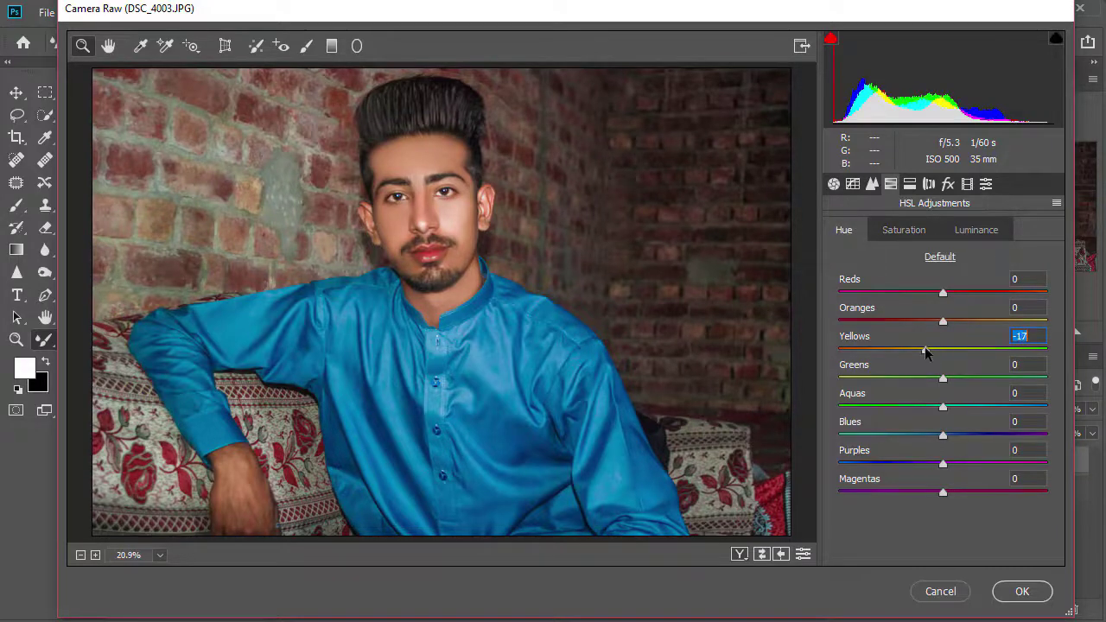
pyautogui.click(1023, 591)
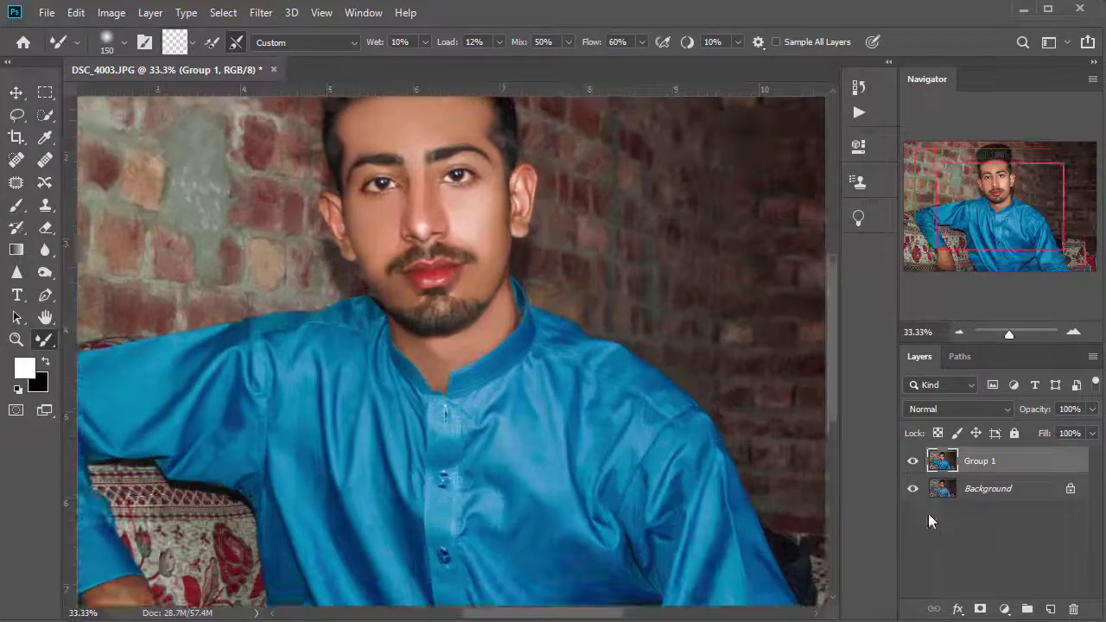
# Add a Curves adjustment layer above the retouched group.
pyautogui.hotkey('ctrl', '-')
pyautogui.moveTo(505, 358); pyautogui.dragTo(521, 458)
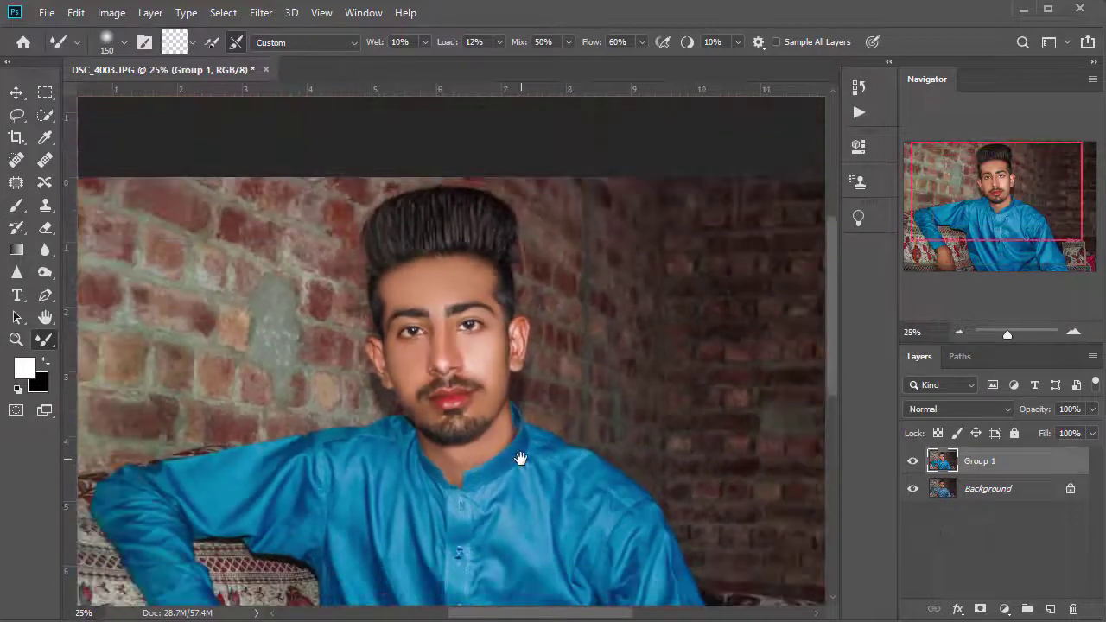
pyautogui.click(1005, 608)
pyautogui.click(1004, 609)
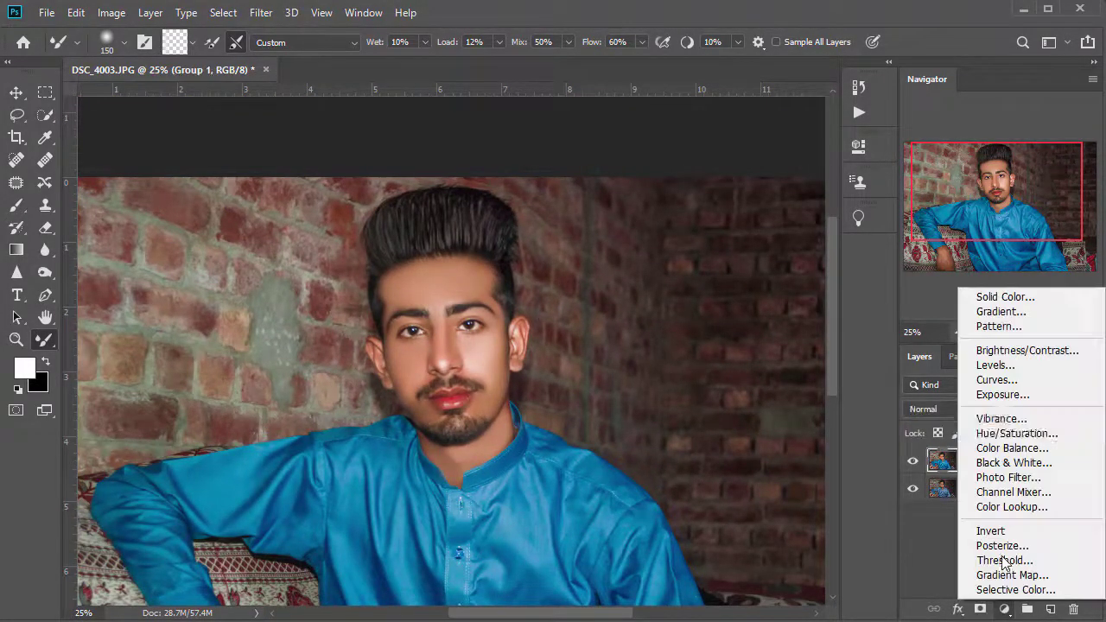
pyautogui.click(1002, 381)
pyautogui.click(806, 166)
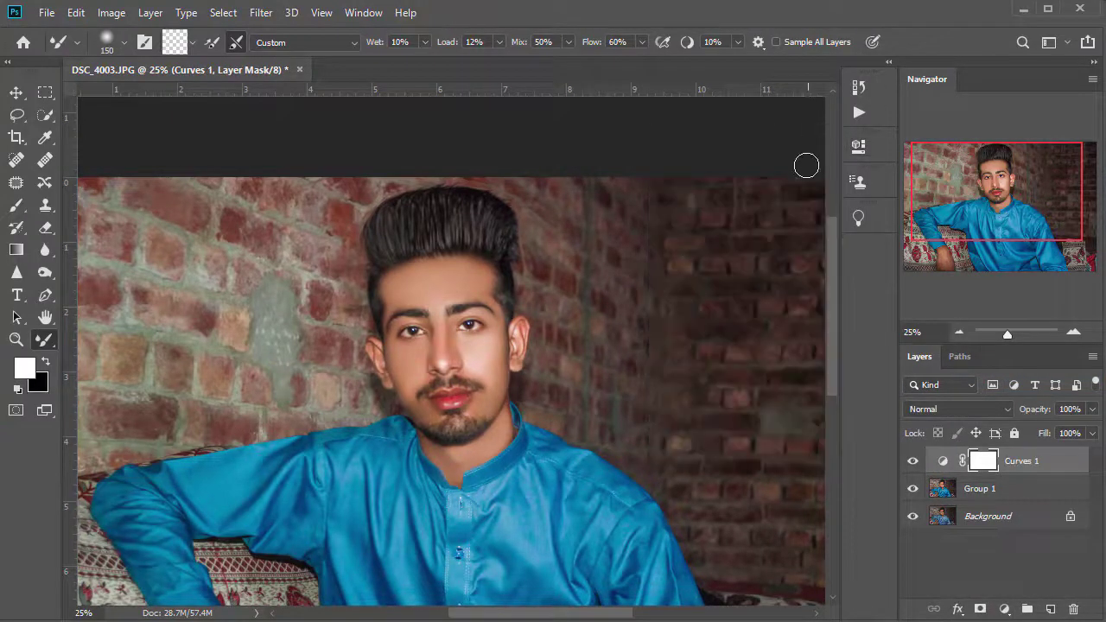
# Raise the black input point of the Curves 1 mask slightly with Levels.
pyautogui.hotkey('ctrl', 'l')
pyautogui.moveTo(701, 339); pyautogui.dragTo(707, 344)
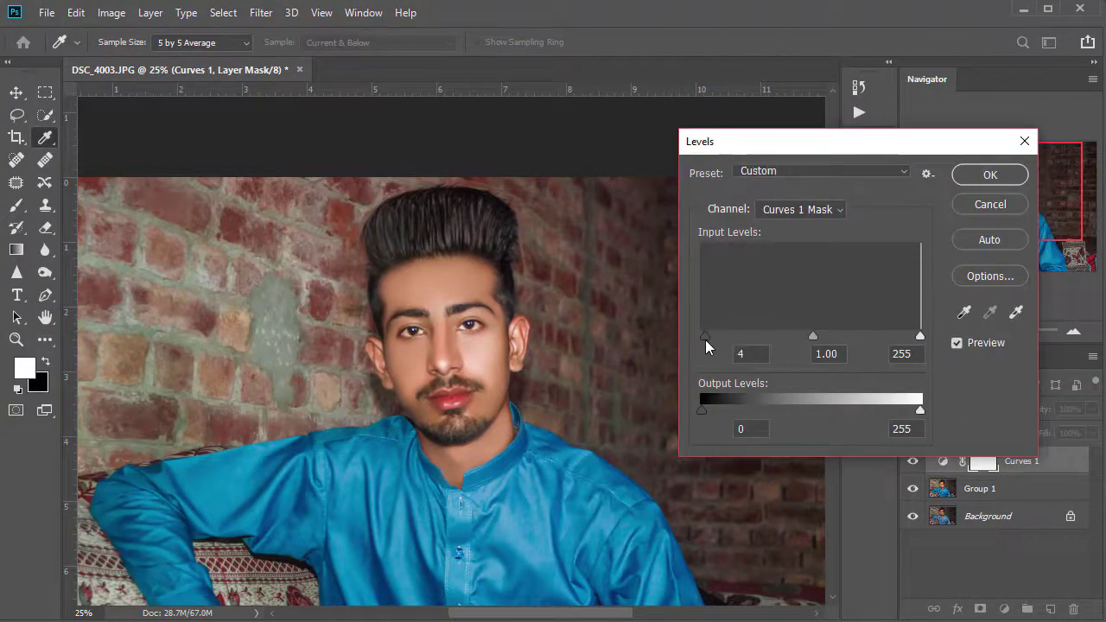
pyautogui.click(1011, 177)
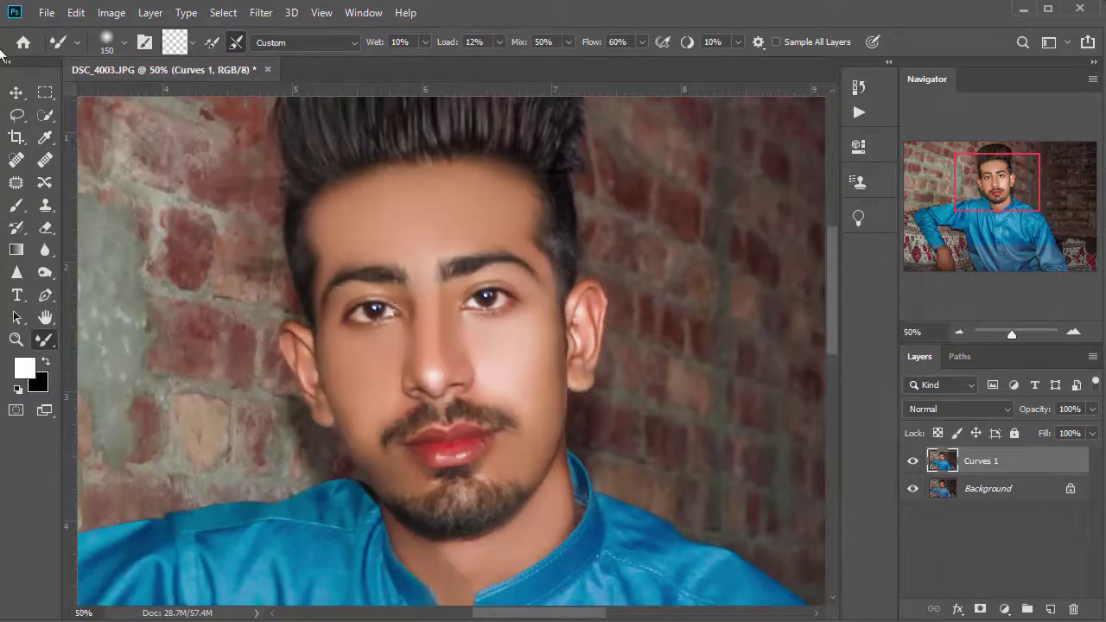
# Blend the forehead and cheeks further with a resized Mixer Brush, then choose the Dodge Tool.
pyautogui.press(']')
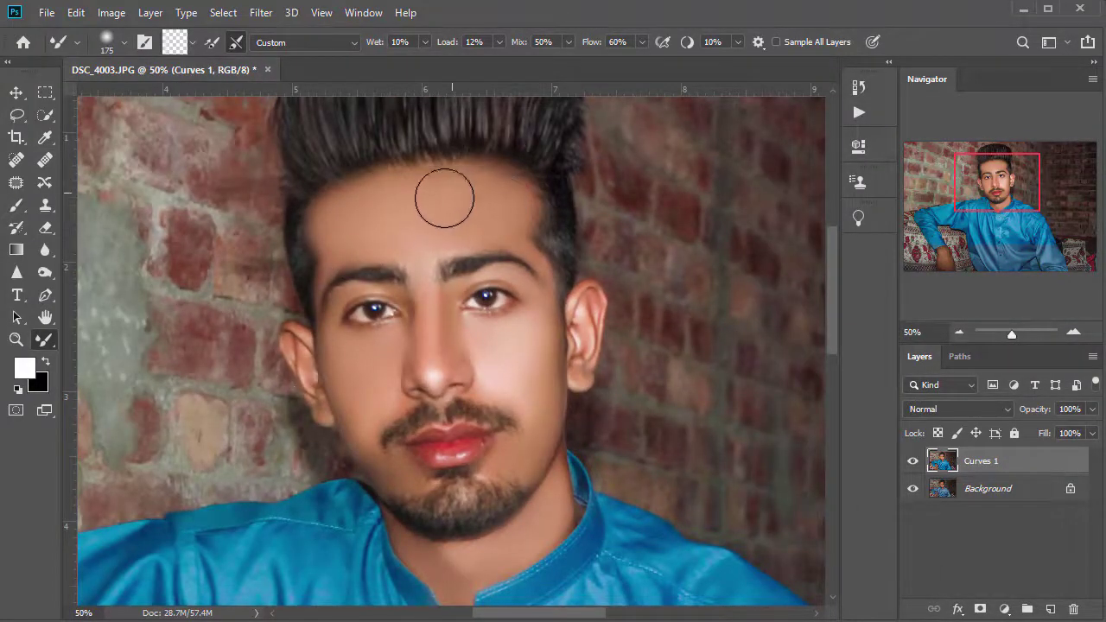
pyautogui.press(']')
pyautogui.press('[')
pyautogui.press('[')
pyautogui.press('[')
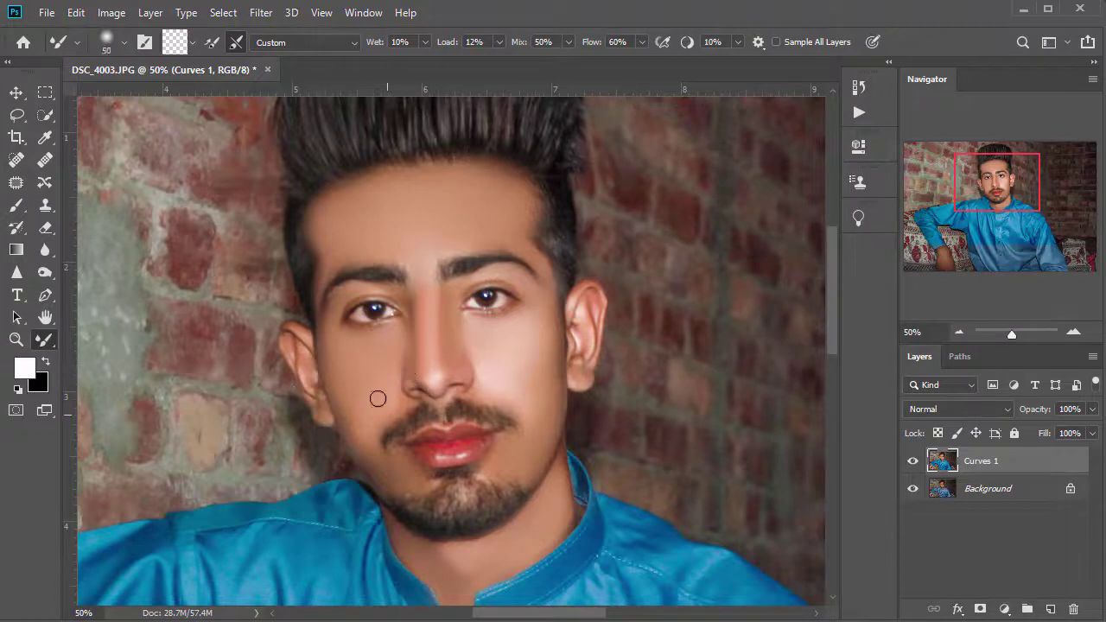
pyautogui.rightClick(45, 272)
pyautogui.click(95, 271)
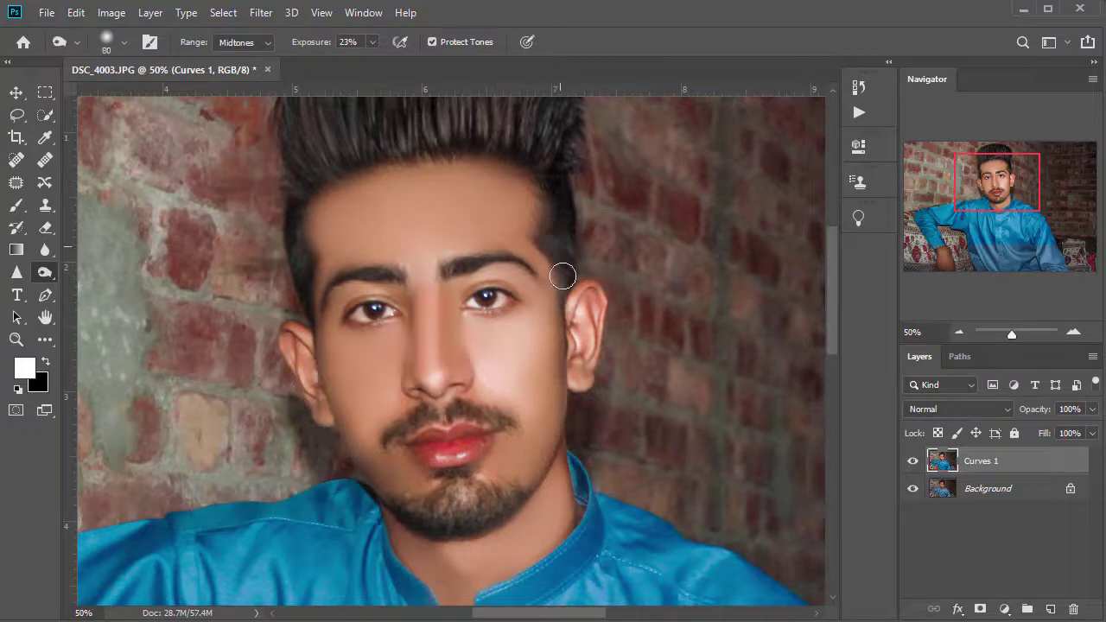
# Dodge the face and hair lighter, enlarging then shrinking the dodge brush for smaller areas.
pyautogui.hotkey('ctrl', '-')
pyautogui.press(']')
pyautogui.press(']')
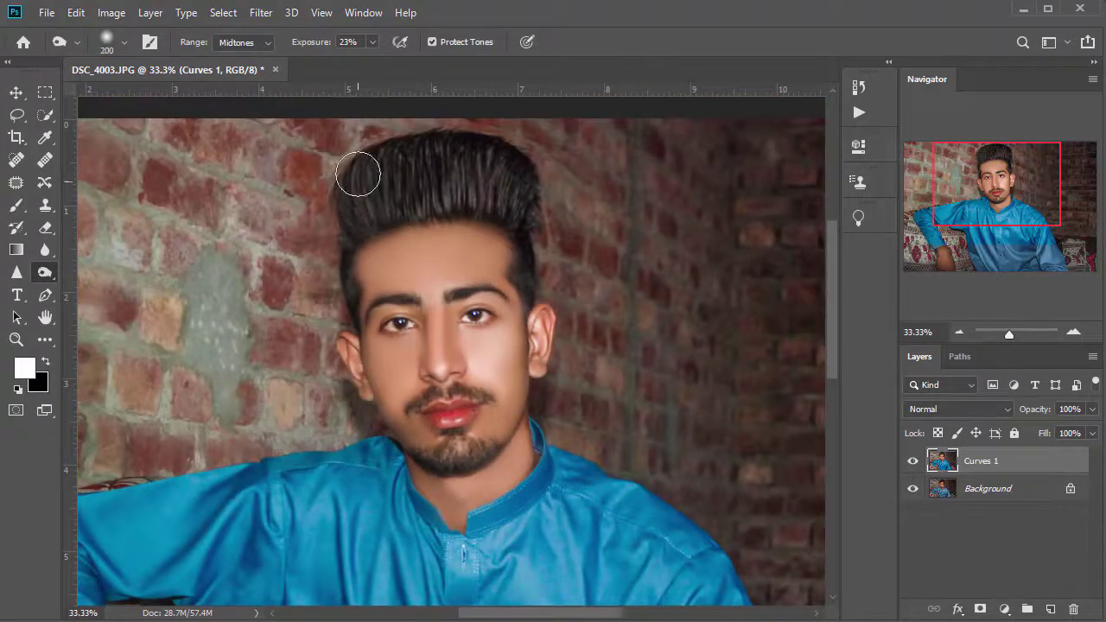
pyautogui.press(']')
pyautogui.press(']')
pyautogui.press('[')
pyautogui.press('[')
pyautogui.press('[')
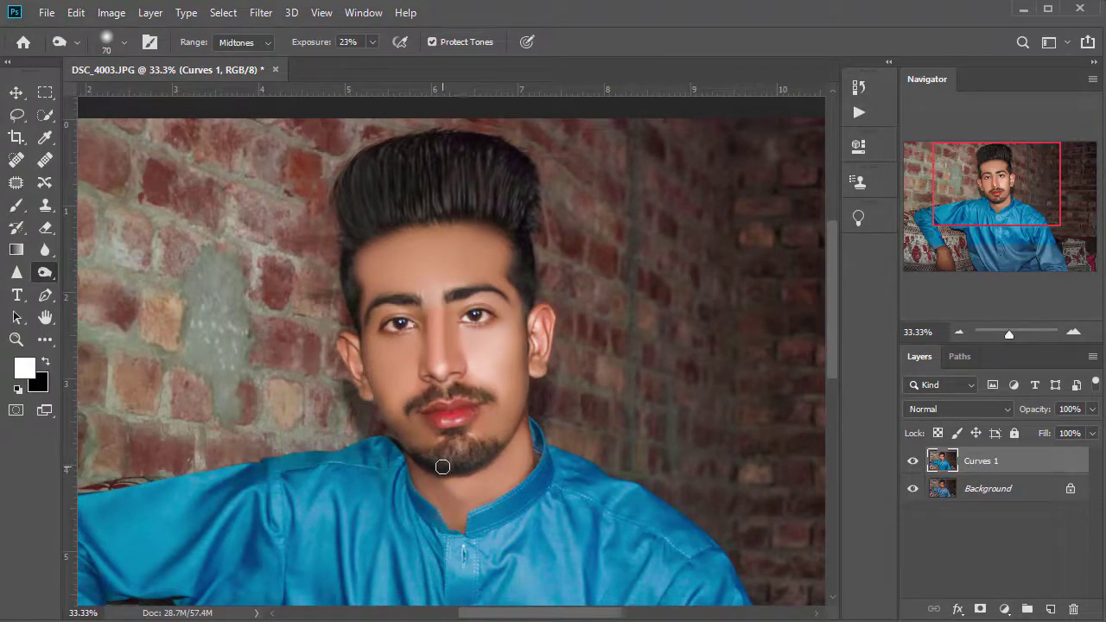
# Blend the skin around the lips and beard with the Mixer Brush, then view the whole photo.
pyautogui.hotkey('ctrl', '+')
pyautogui.hotkey('ctrl', '+')
pyautogui.moveTo(440, 459); pyautogui.dragTo(380, 292)
pyautogui.press('b')
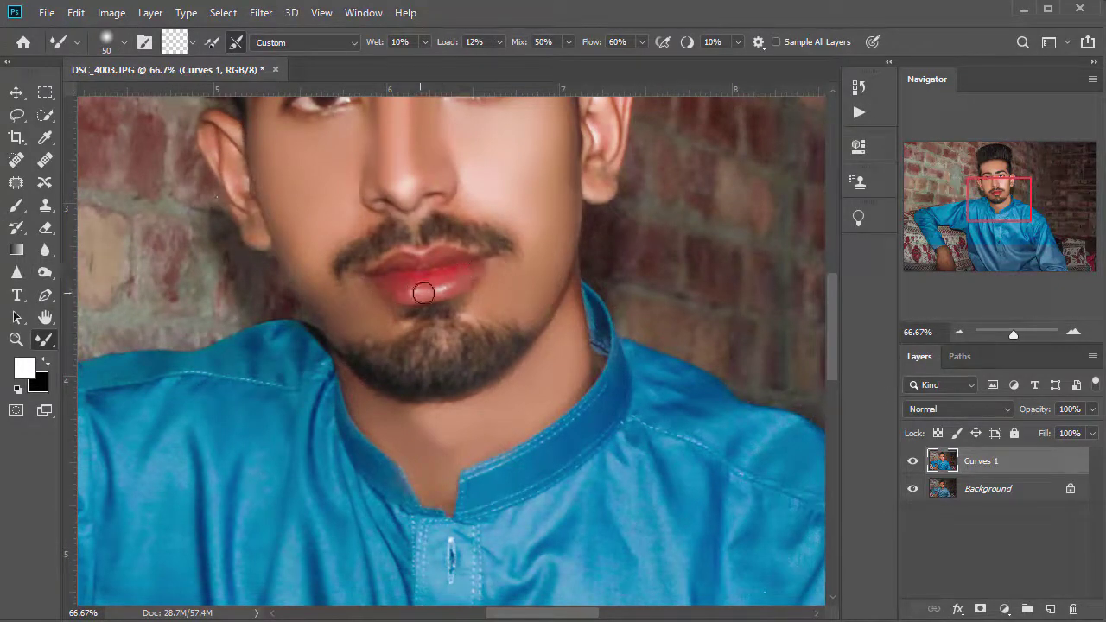
pyautogui.hotkey('ctrl', '-')
pyautogui.hotkey('ctrl', '-')
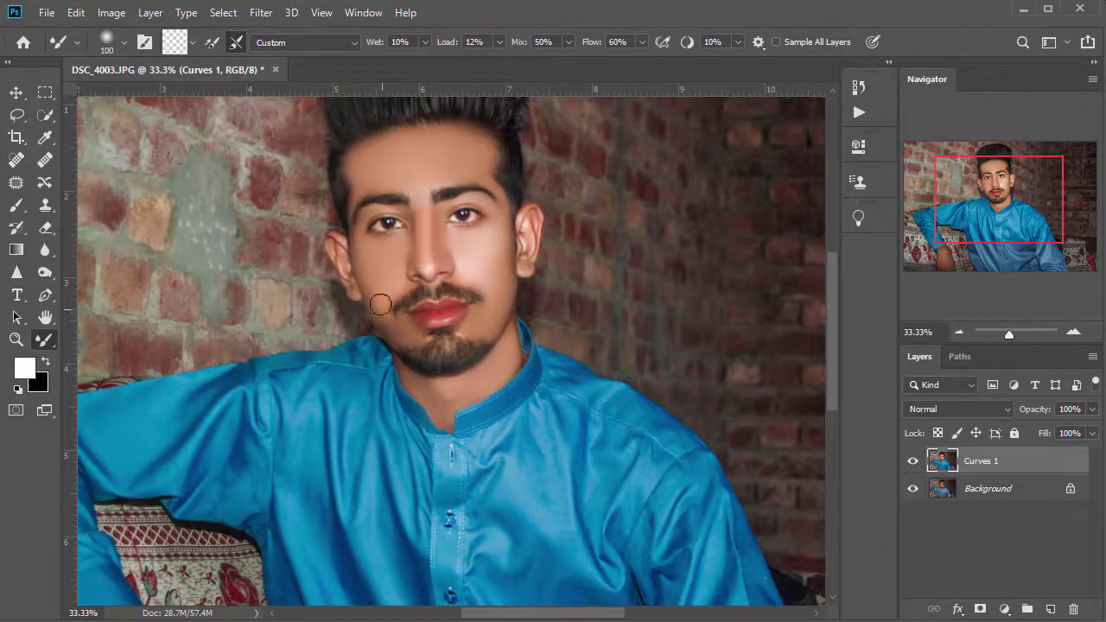
pyautogui.hotkey('ctrl', '-')
pyautogui.hotkey('ctrl', '-')
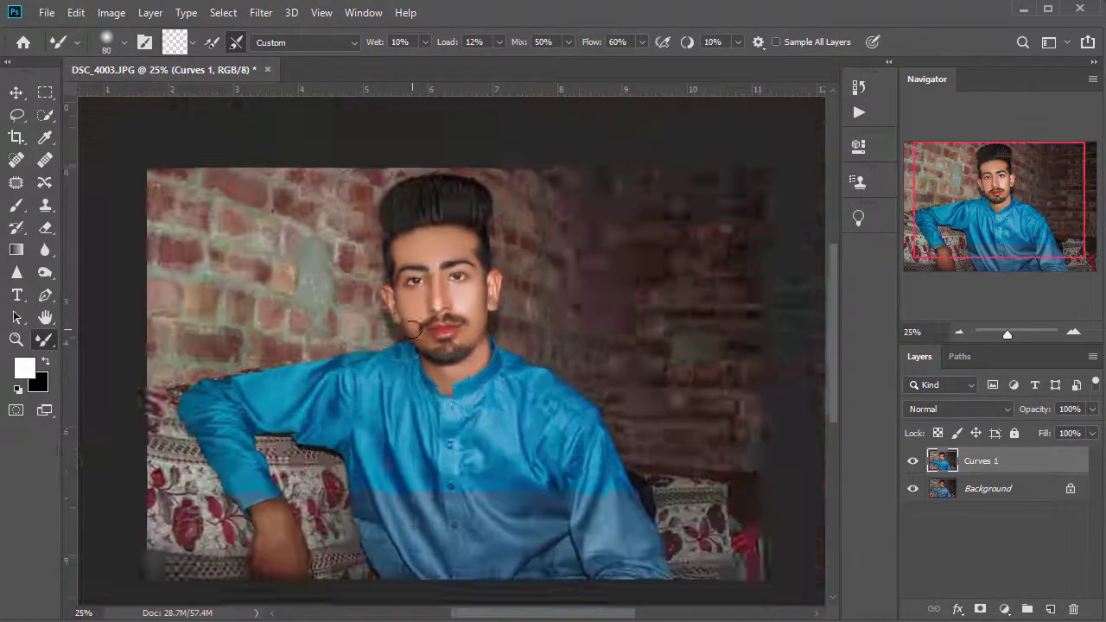
# Quick-select the hand on the sofa, dismissing the popups and making Curves 1 active.
pyautogui.press('w')
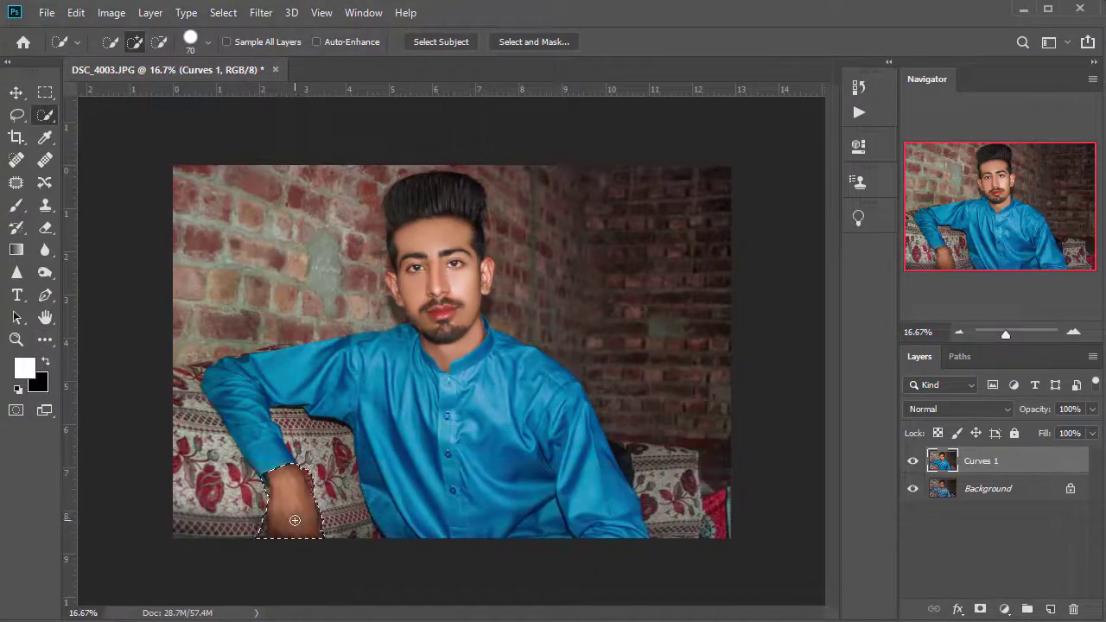
pyautogui.moveTo(260, 544); pyautogui.dragTo(260, 531)
pyautogui.hotkey('ctrl', '+')
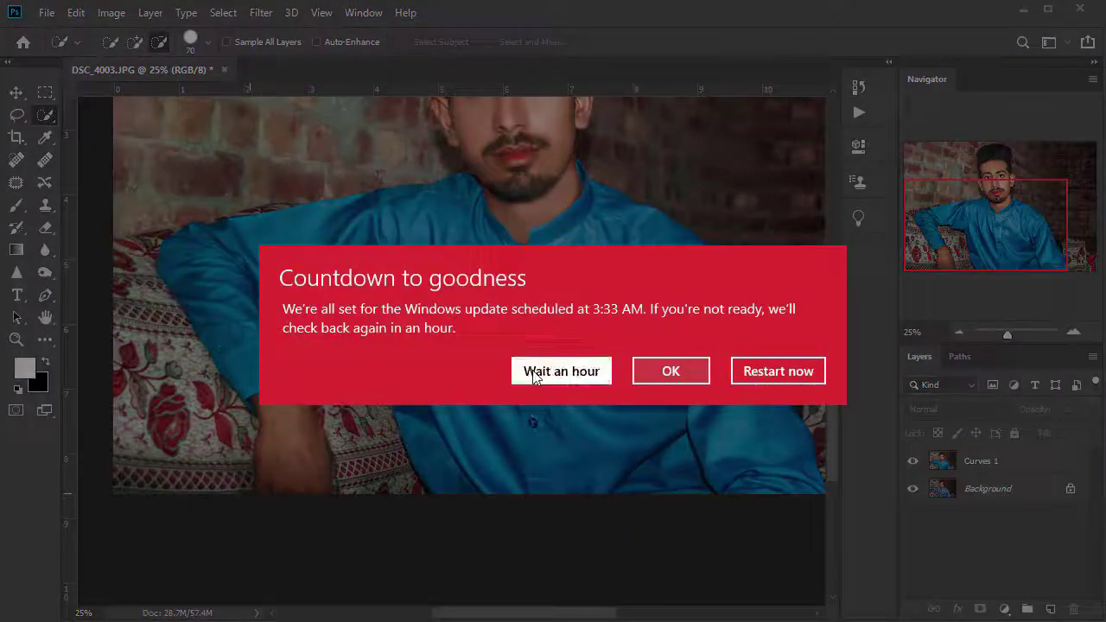
pyautogui.click(536, 378)
pyautogui.click(530, 251)
pyautogui.hotkey('alt', '.')
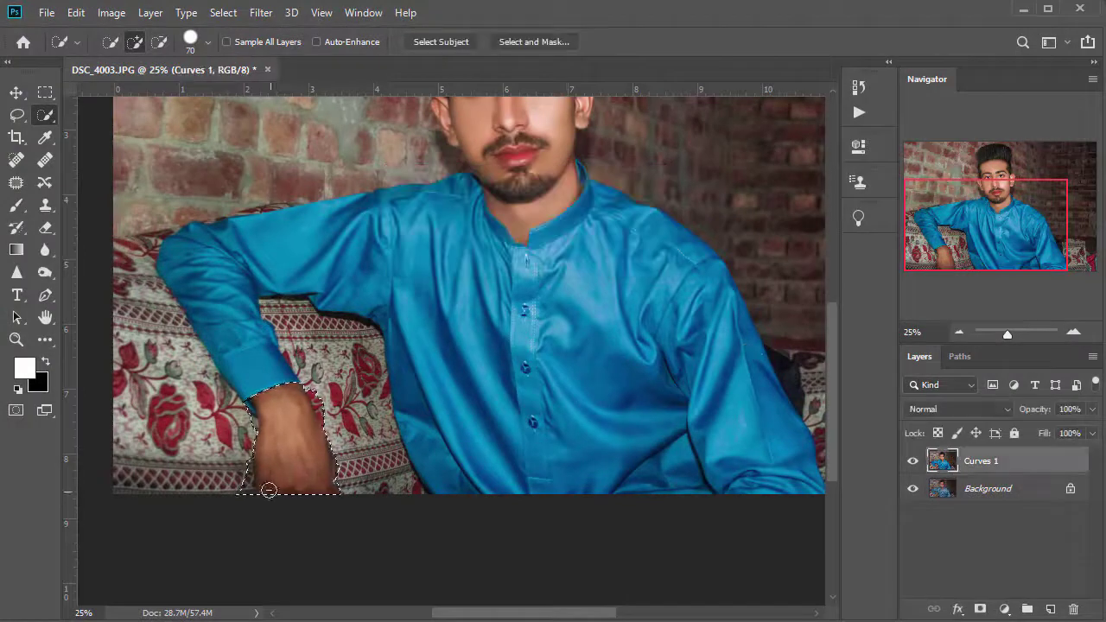
pyautogui.press('alt')
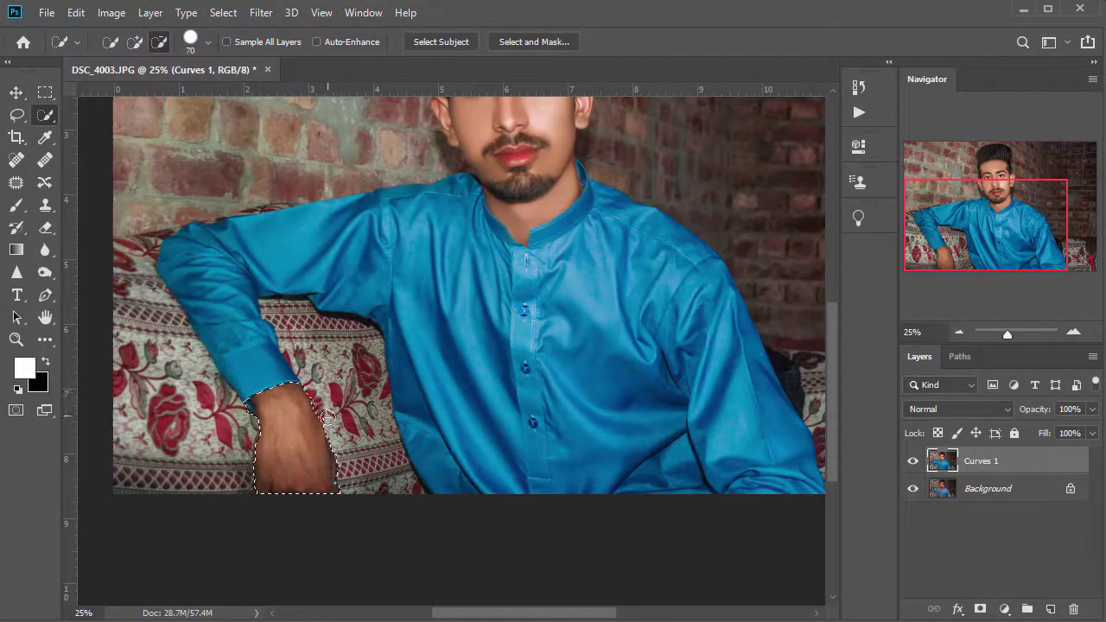
# Smooth the hand with Imagenomic Portraiture and brighten it with a raised Curves 2 adjustment.
pyautogui.click(262, 12)
pyautogui.click(501, 398)
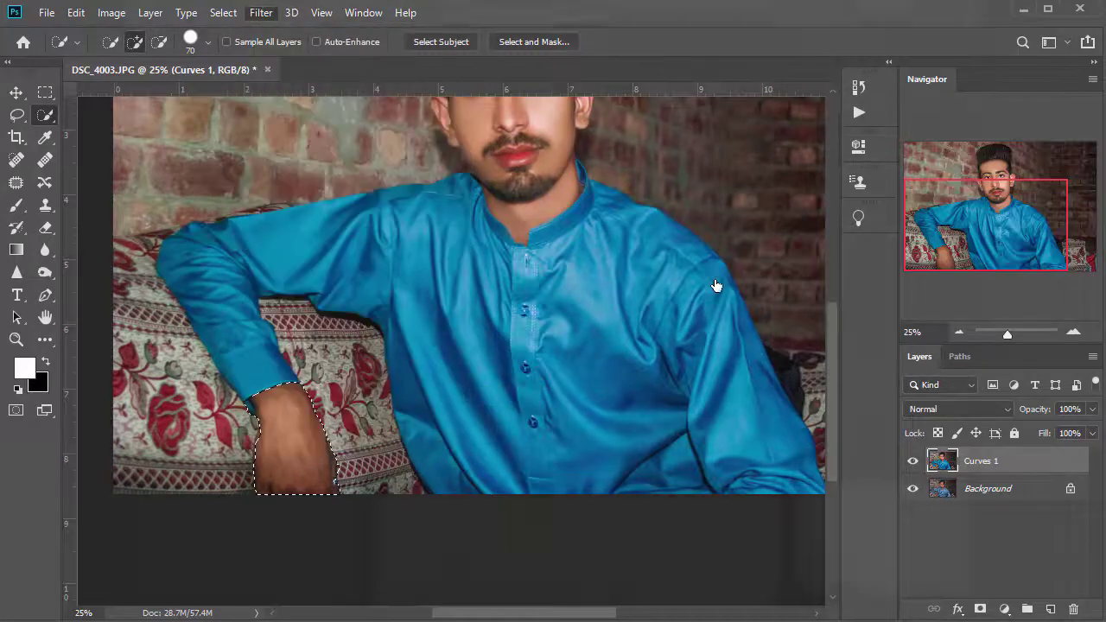
pyautogui.click(899, 62)
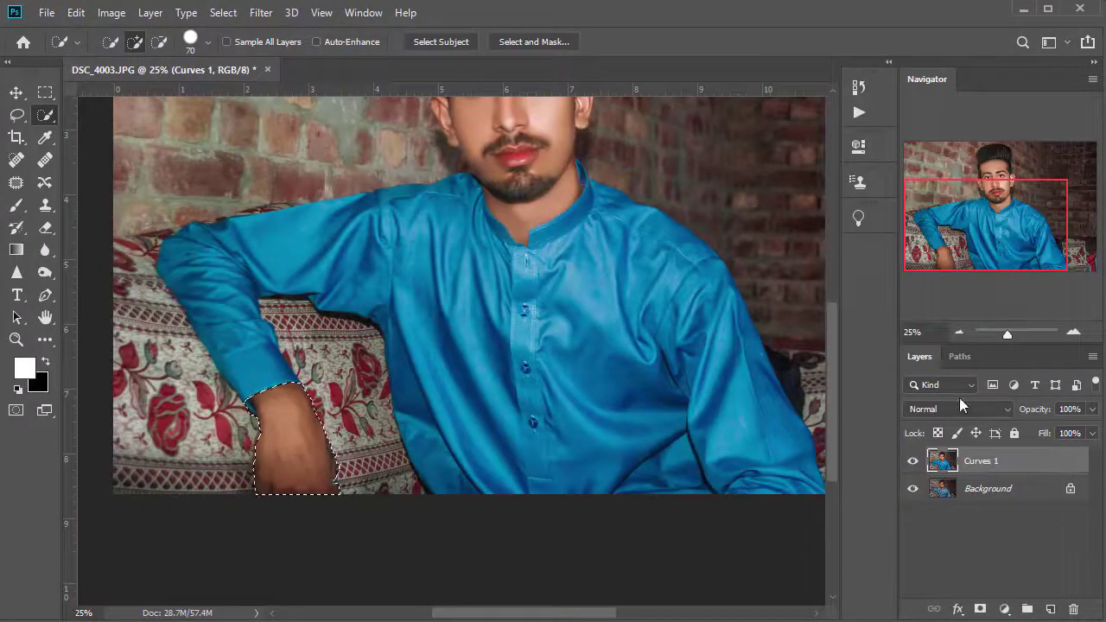
pyautogui.click(1005, 609)
pyautogui.click(985, 383)
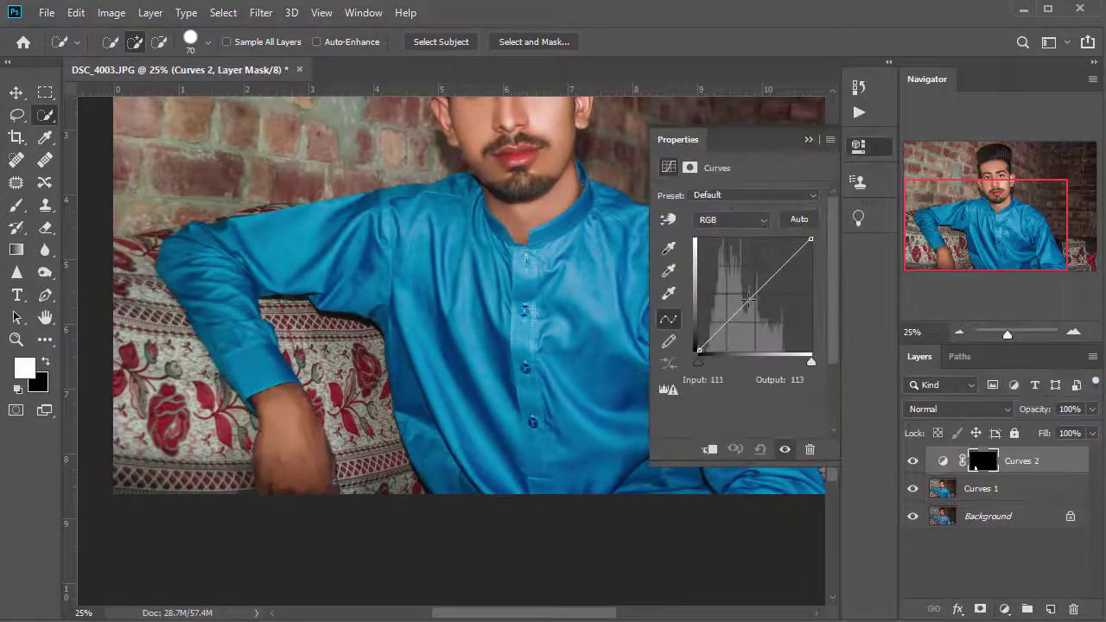
pyautogui.moveTo(746, 296); pyautogui.dragTo(743, 292)
pyautogui.click(809, 139)
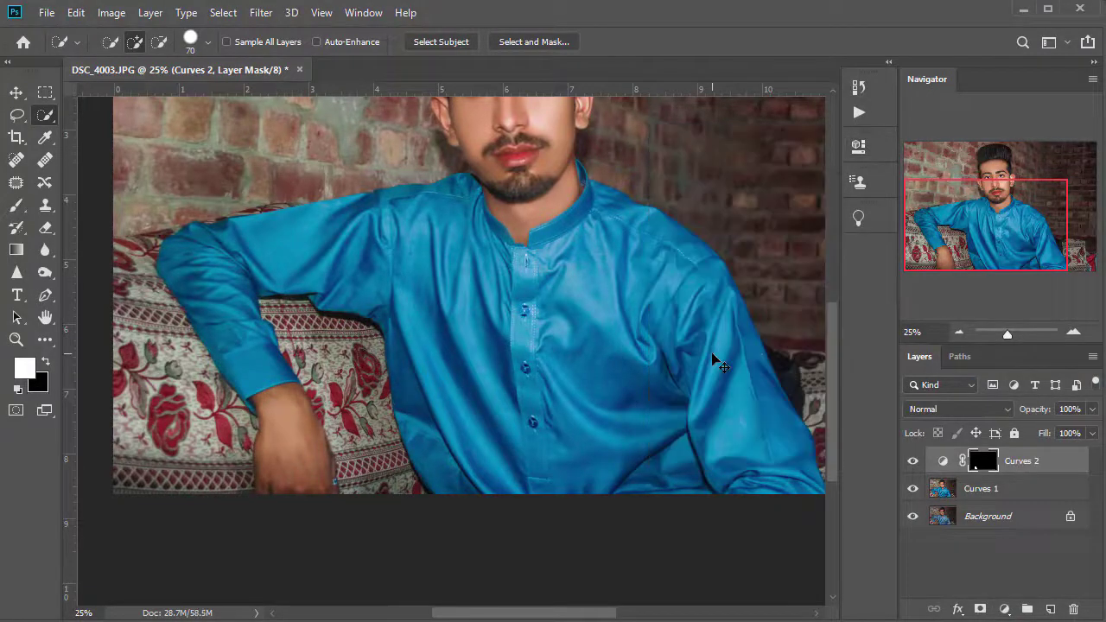
# Merge Curves 1 into the hand adjustment layer and open the Camera Raw filter.
pyautogui.hotkey('ctrl', '-')
pyautogui.keyDown('shift'); pyautogui.click(994, 497); pyautogui.keyUp('shift')
pyautogui.hotkey('ctrl', 'e')
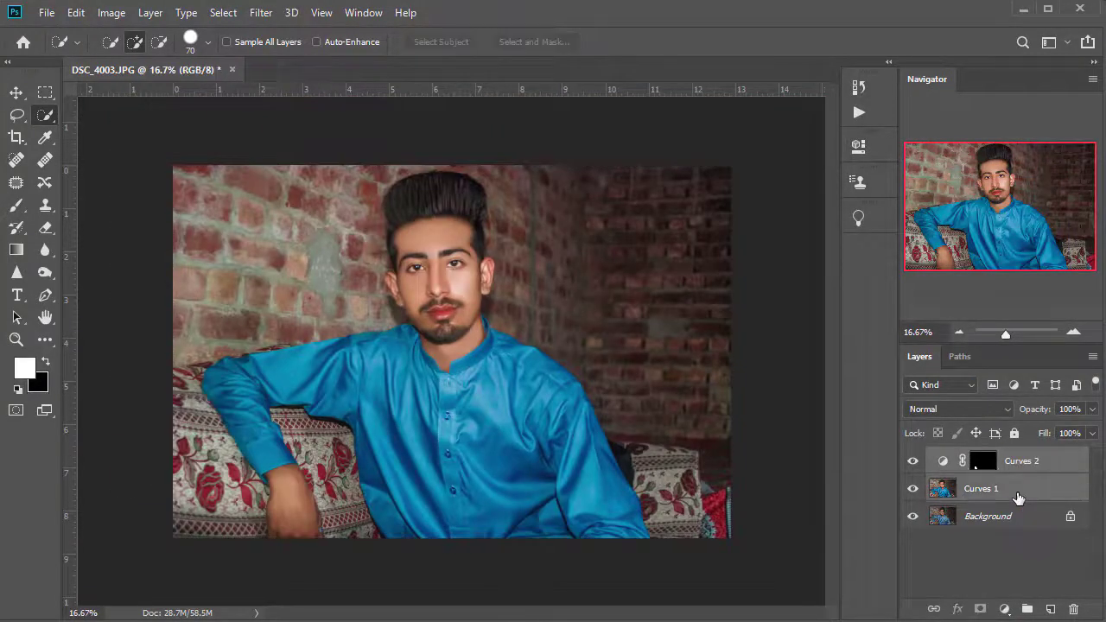
pyautogui.hotkey('ctrl', 'shift', 'a')
# In Camera Raw HSL, adjust Oranges saturation and luminance, desaturate Yellows to -23, and apply.
pyautogui.click(872, 184)
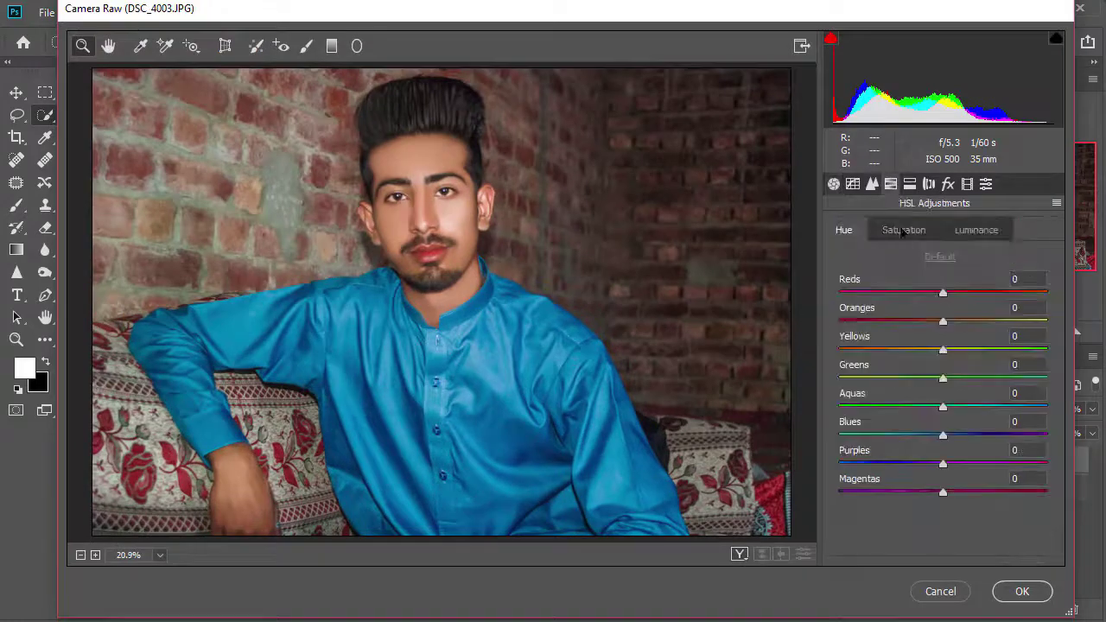
pyautogui.click(903, 229)
pyautogui.moveTo(943, 321); pyautogui.dragTo(952, 321)
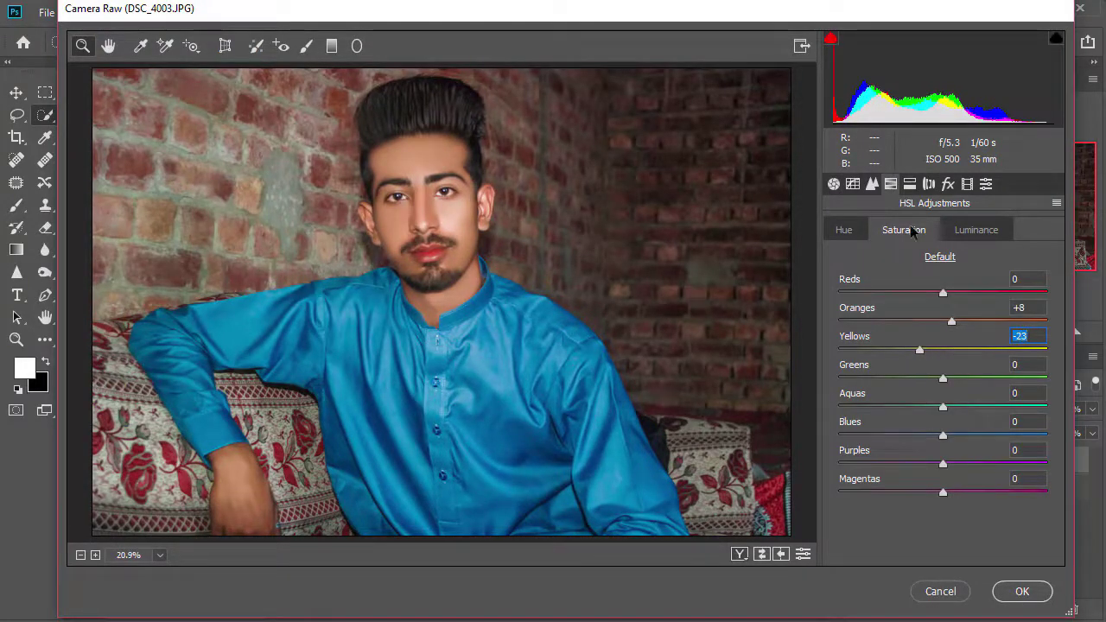
pyautogui.click(844, 230)
pyautogui.click(964, 229)
pyautogui.moveTo(943, 349)
pyautogui.mouseDown()
pyautogui.moveTo(918, 349)
pyautogui.moveTo(934, 322)
pyautogui.moveTo(956, 319)
pyautogui.mouseUp()
pyautogui.click(971, 231)
pyautogui.click(1020, 590)
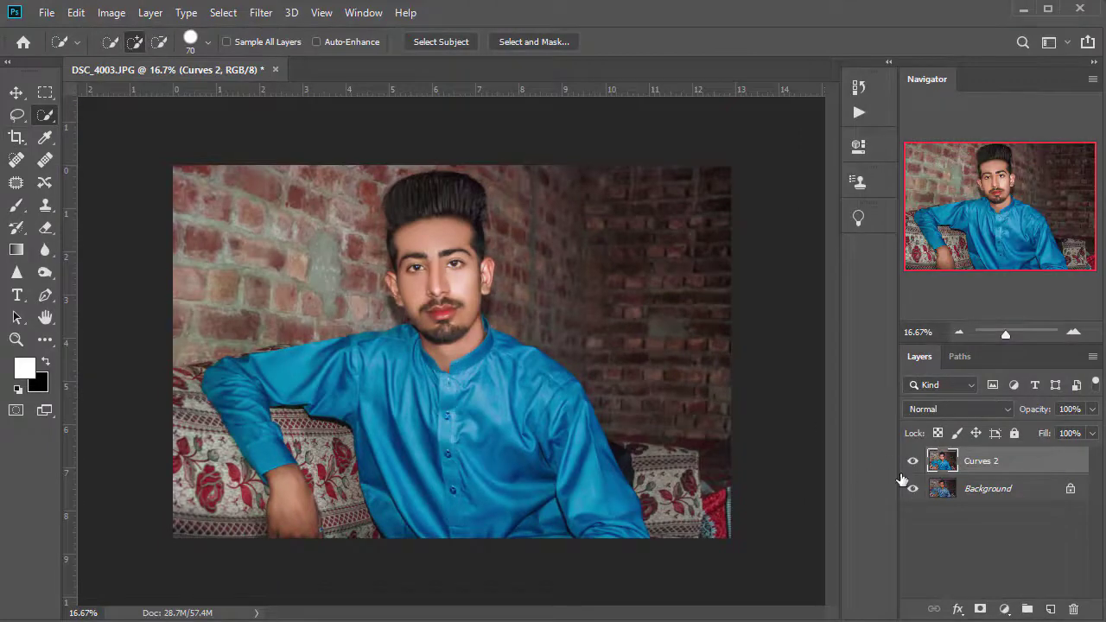
pyautogui.click(913, 461)
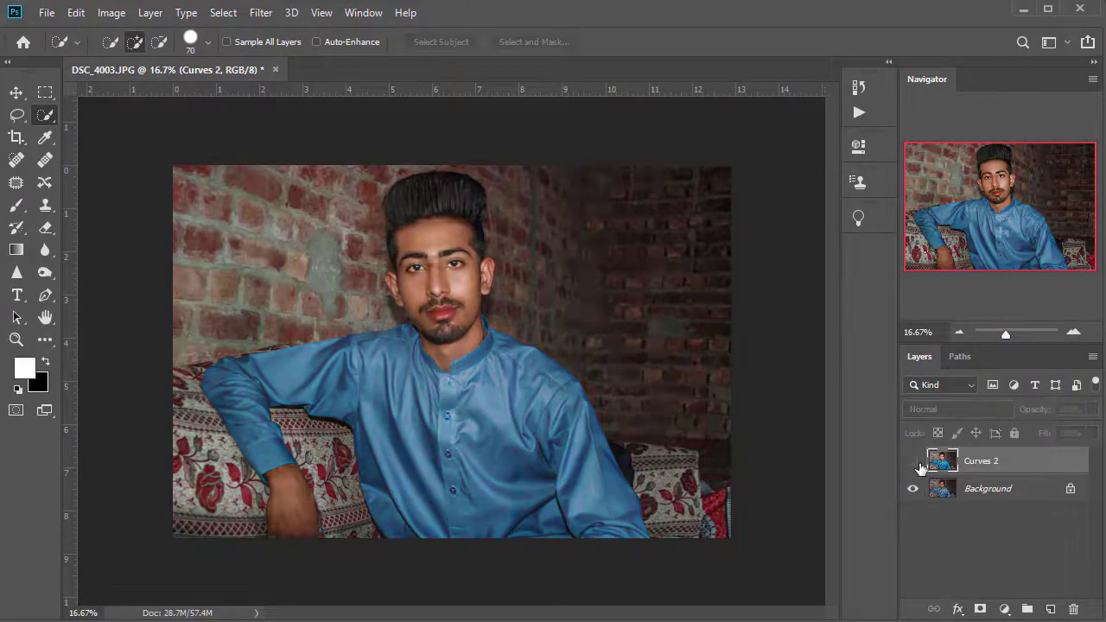
pyautogui.hotkey('ctrl', '+')
pyautogui.click(912, 465)
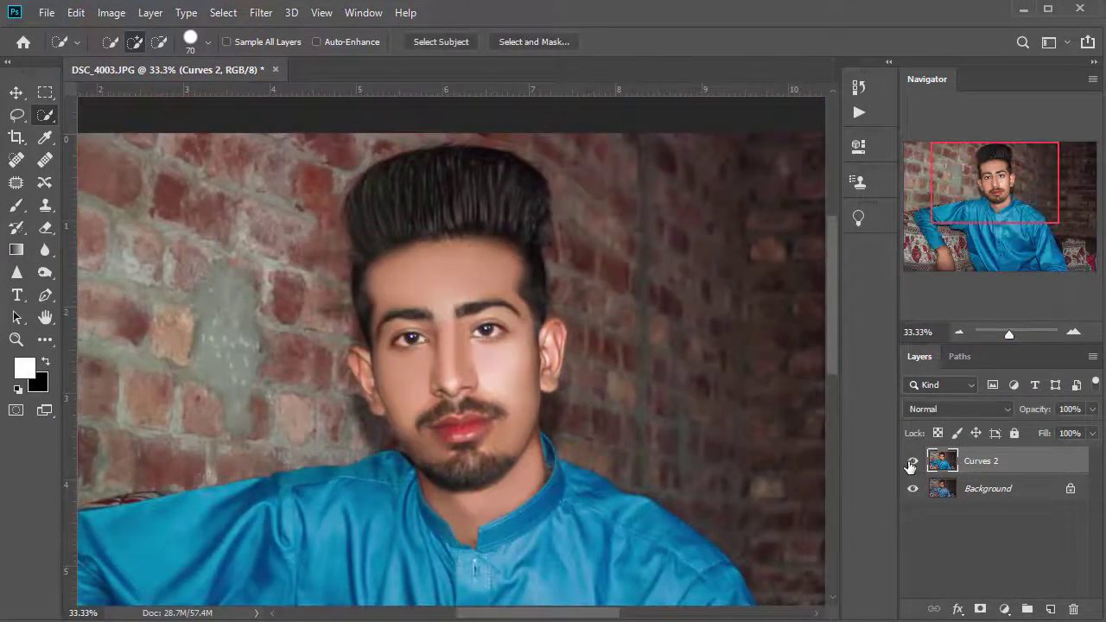
pyautogui.hotkey('ctrl', '-')
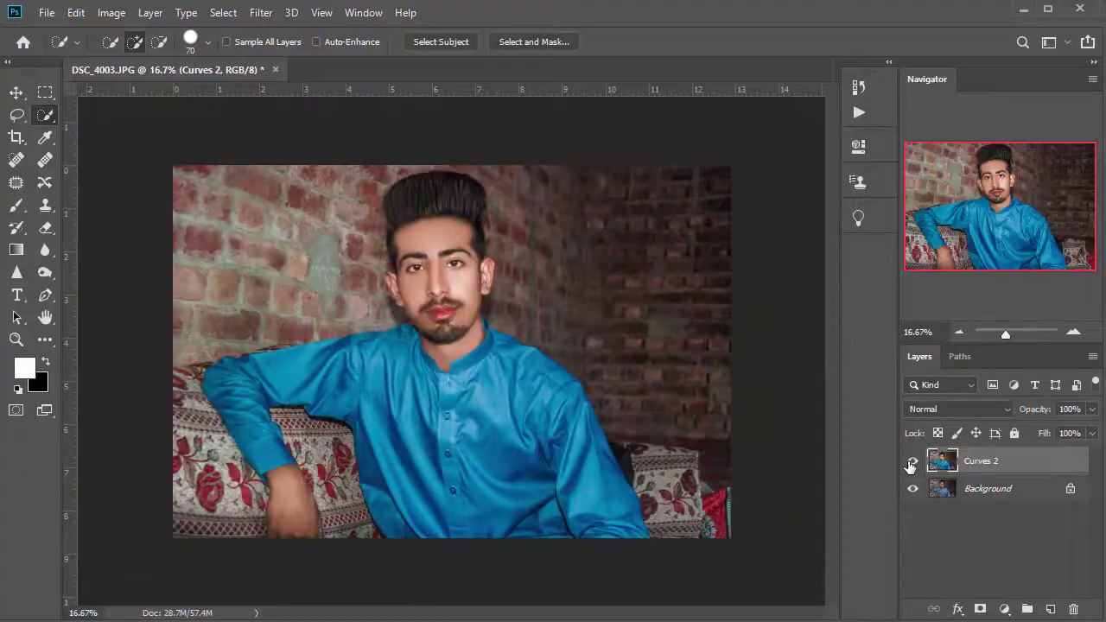